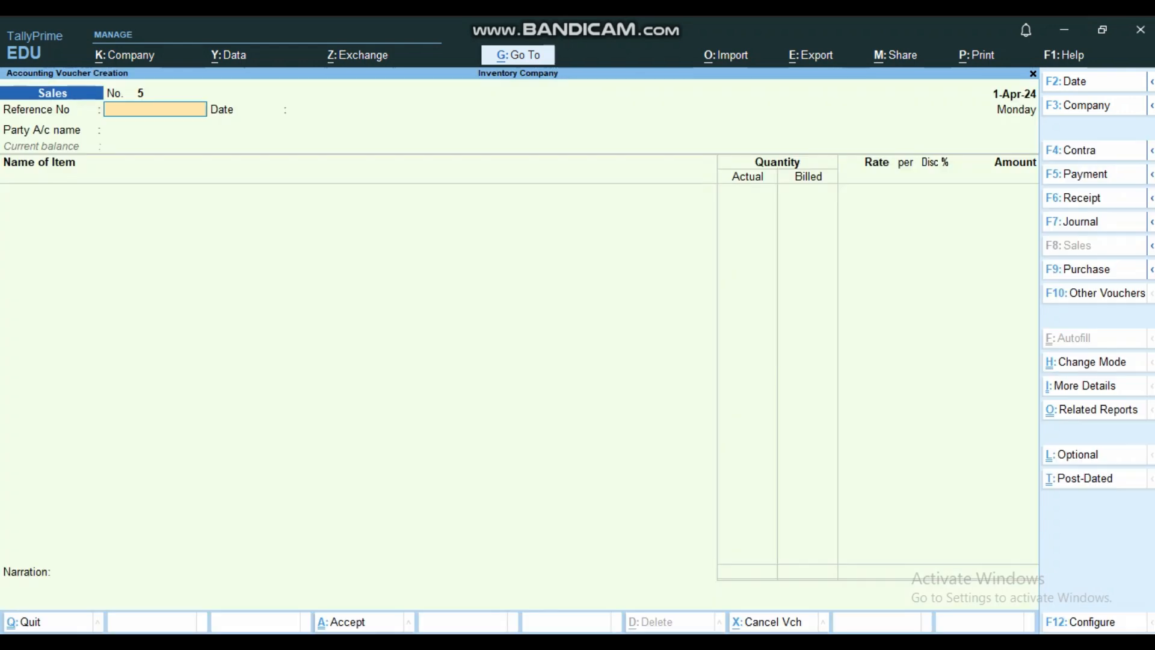
- Review the earlier sales, delivery note and sales order vouchers, and return to the new sales voucher
{"action": "key", "text": "Page_Up"}
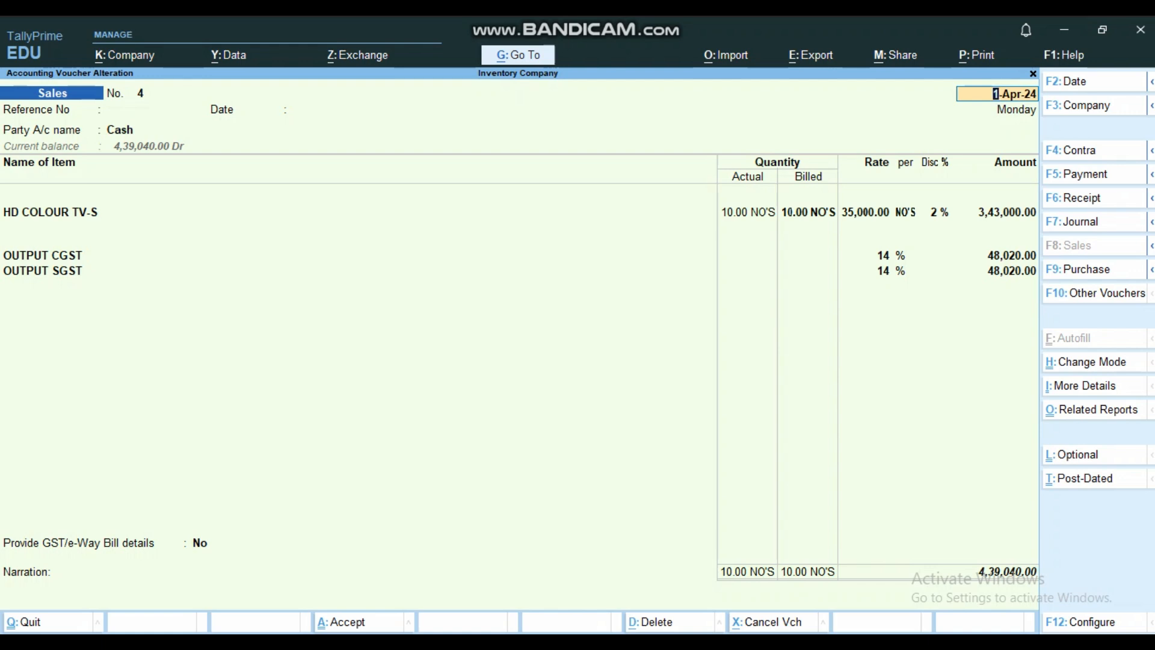
{"action": "key", "text": "Page_Up"}
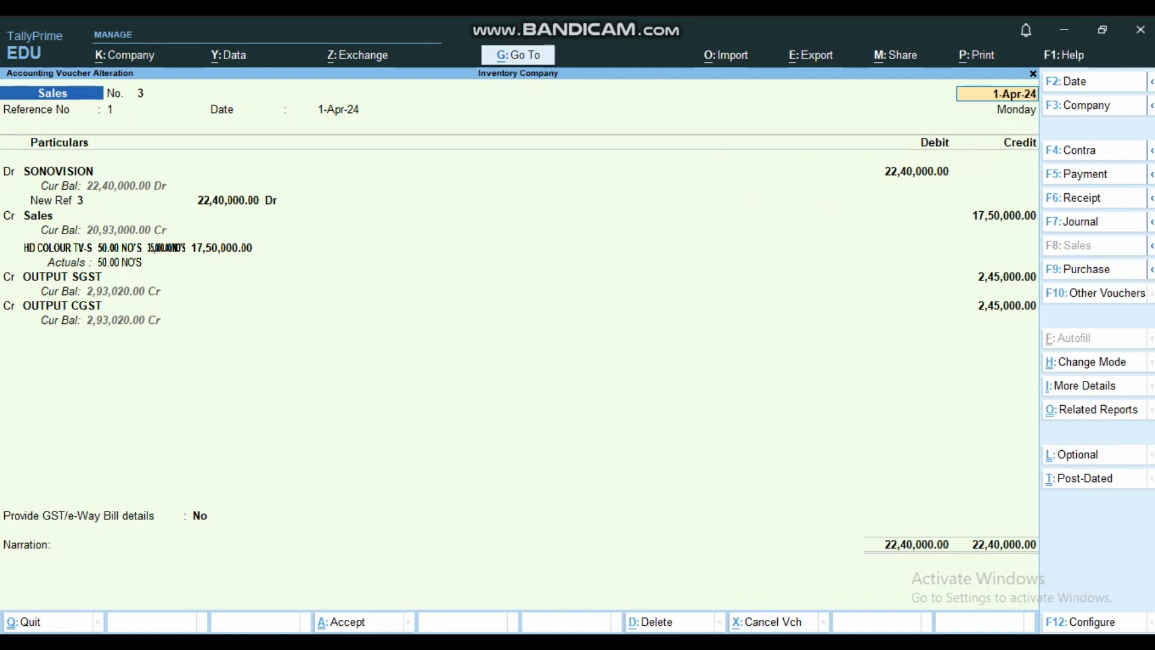
{"action": "key", "text": "Page_Up"}
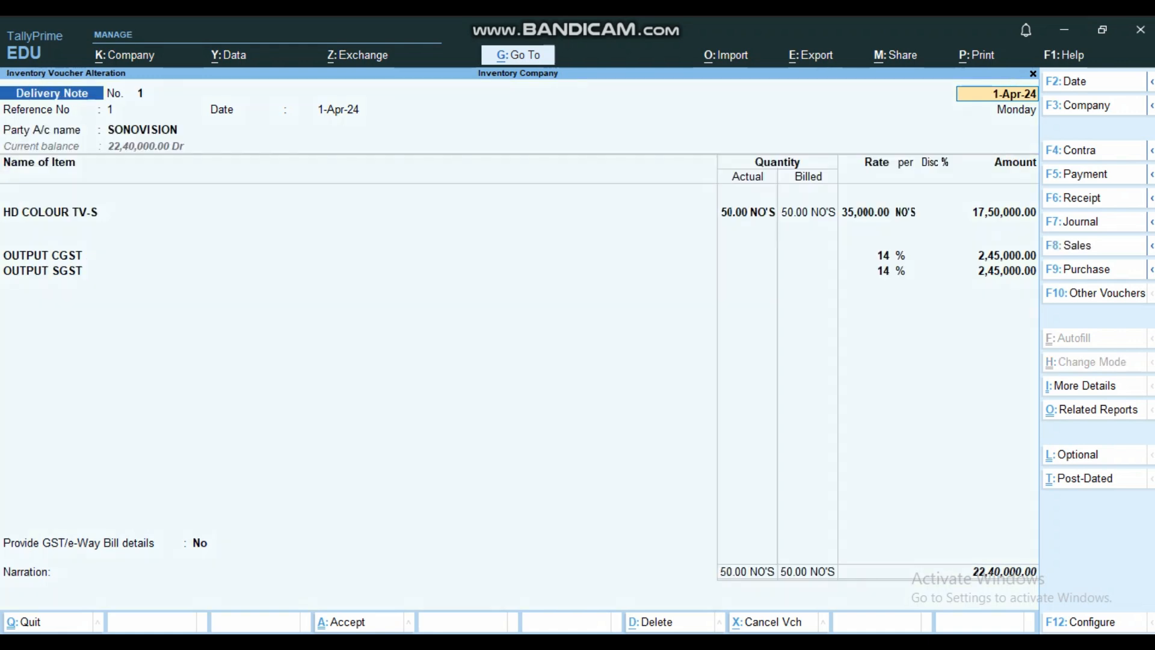
{"action": "key", "text": "Page_Up"}
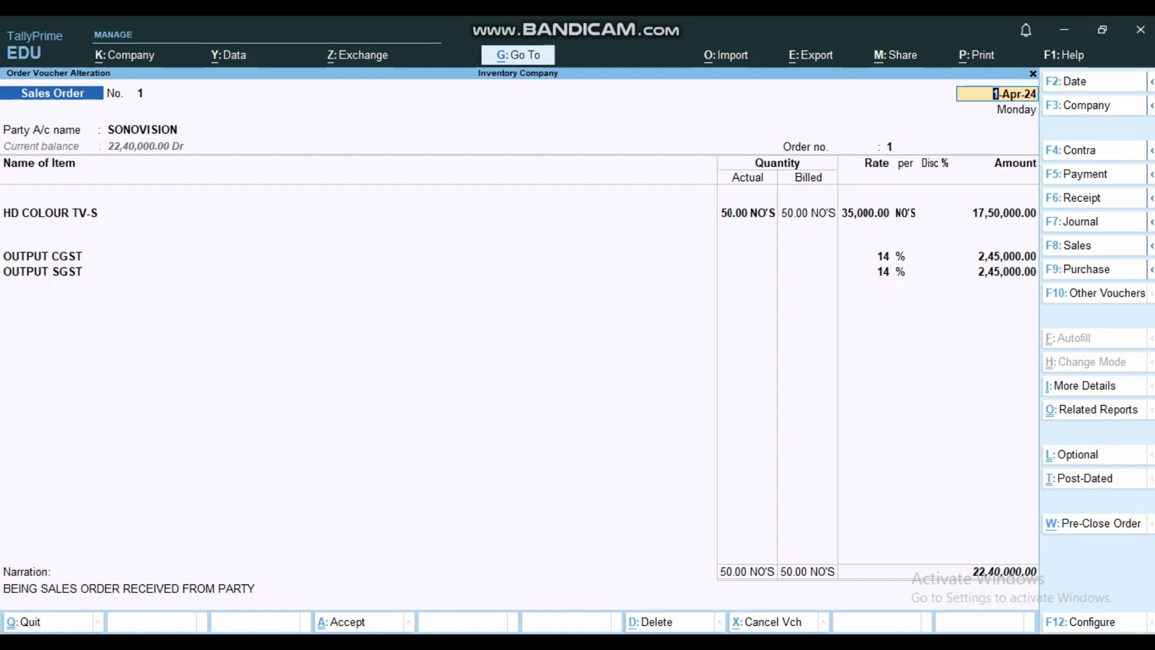
{"action": "key", "text": "Page_Down"}
{"action": "key", "text": "Page_Down"}
{"action": "key", "text": "Page_Down"}
{"action": "key", "text": "Page_Down"}
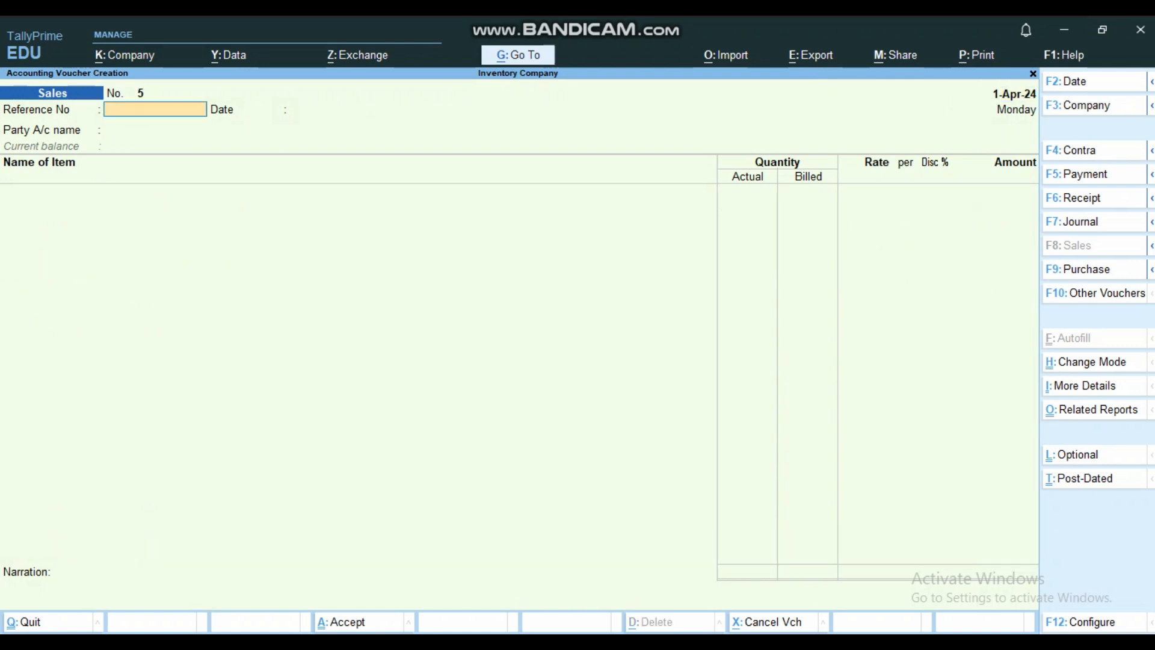
- Switch to the Word document and read the exercise on sales orders, direct sales and TVs returned at SHOWROOM-1
{"action": "key", "text": "alt+Tab"}
{"action": "scroll", "coordinate": [578, 337], "scroll_direction": "down", "scroll_amount": 6}
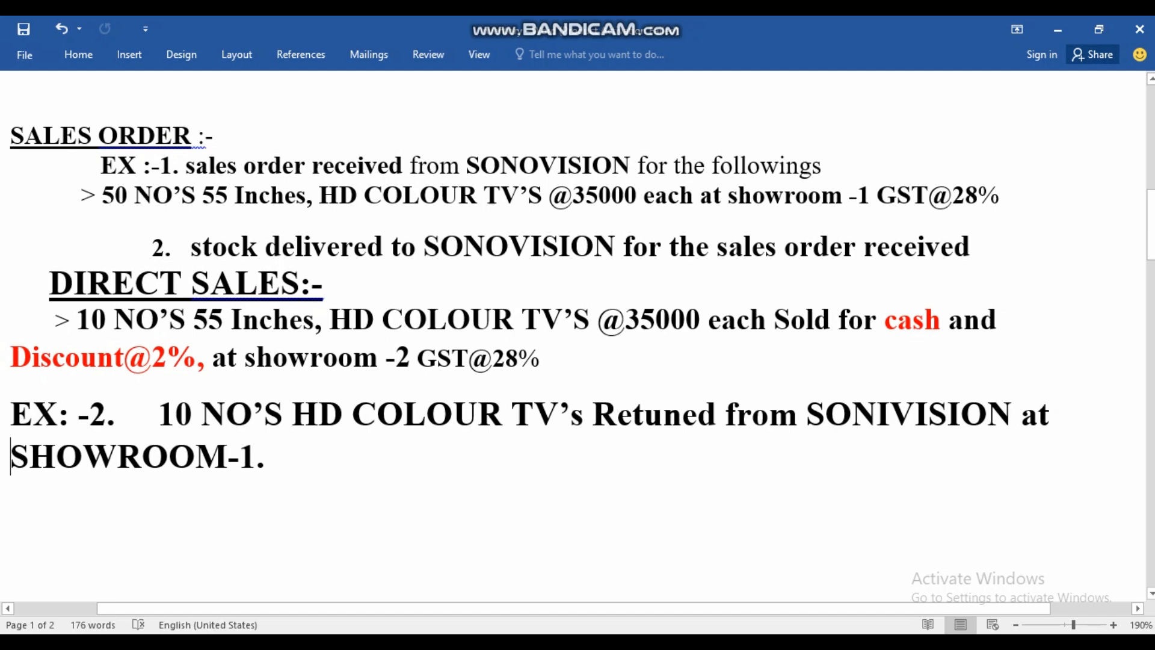
{"action": "scroll", "coordinate": [577, 337], "scroll_direction": "down", "scroll_amount": 3}
{"action": "scroll", "coordinate": [578, 337], "scroll_direction": "down", "scroll_amount": 3}
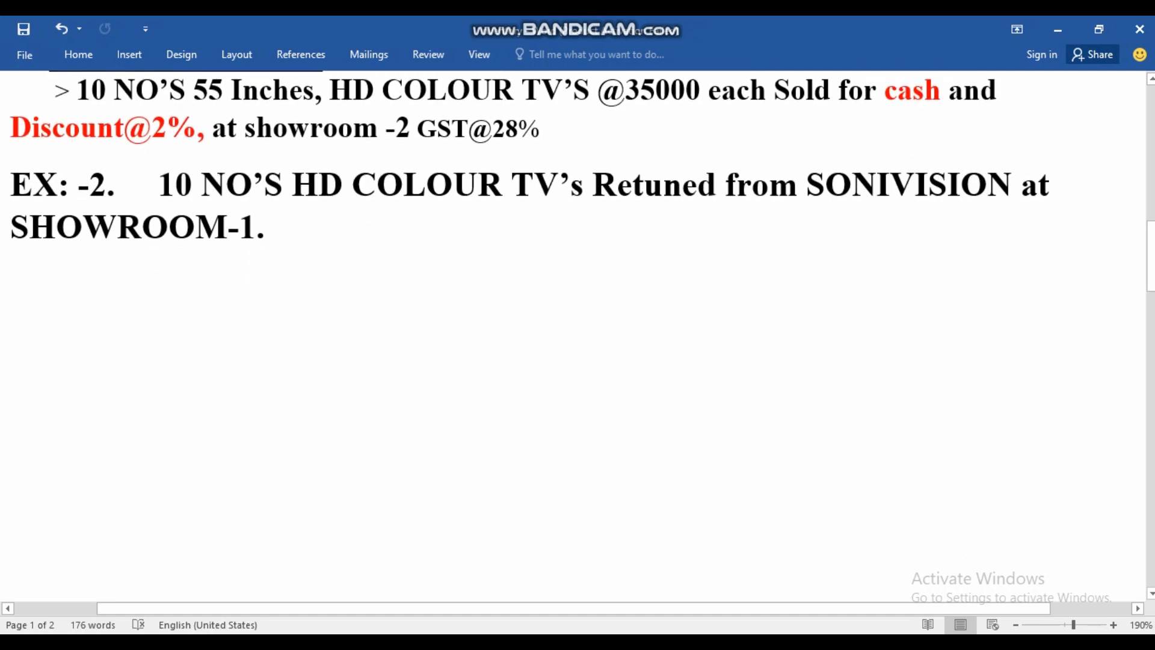
{"action": "scroll", "coordinate": [578, 336], "scroll_direction": "down", "scroll_amount": 1}
{"action": "scroll", "coordinate": [578, 337], "scroll_direction": "down", "scroll_amount": 1}
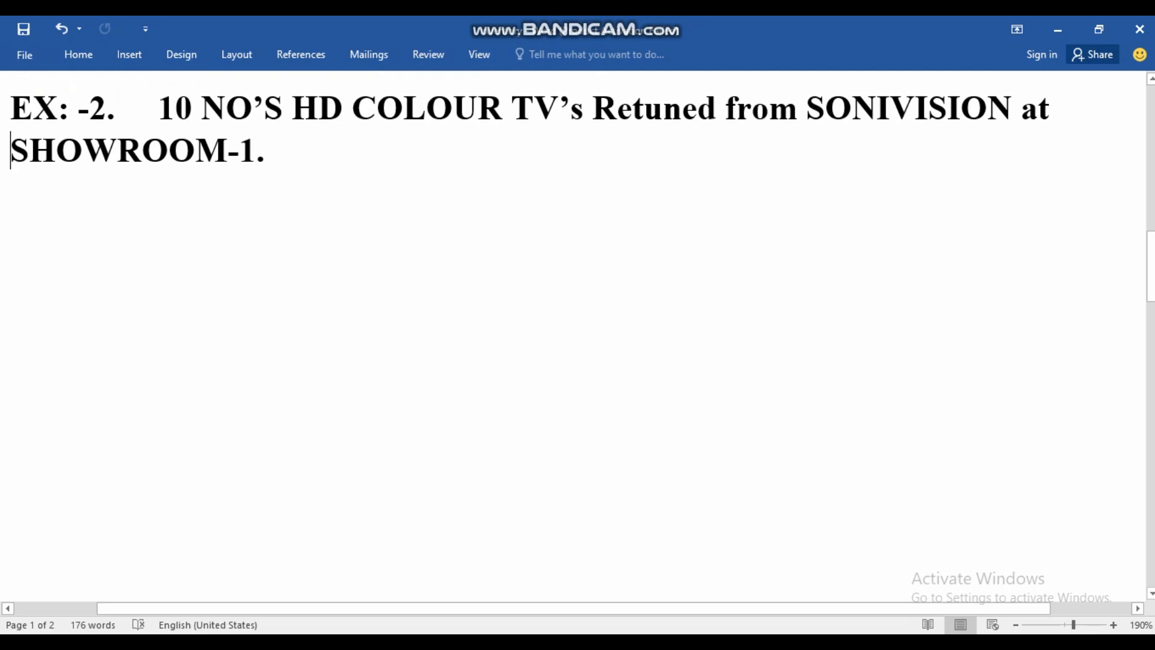
{"action": "scroll", "coordinate": [578, 337], "scroll_direction": "up", "scroll_amount": 12}
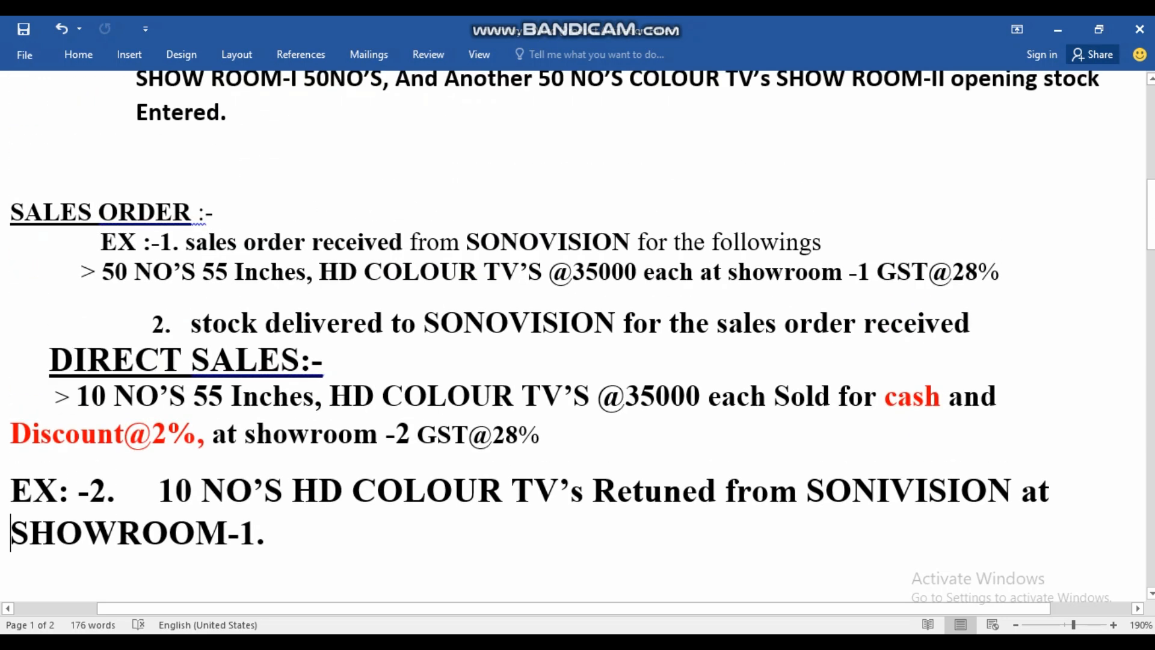
{"action": "scroll", "coordinate": [578, 336], "scroll_direction": "up", "scroll_amount": 1}
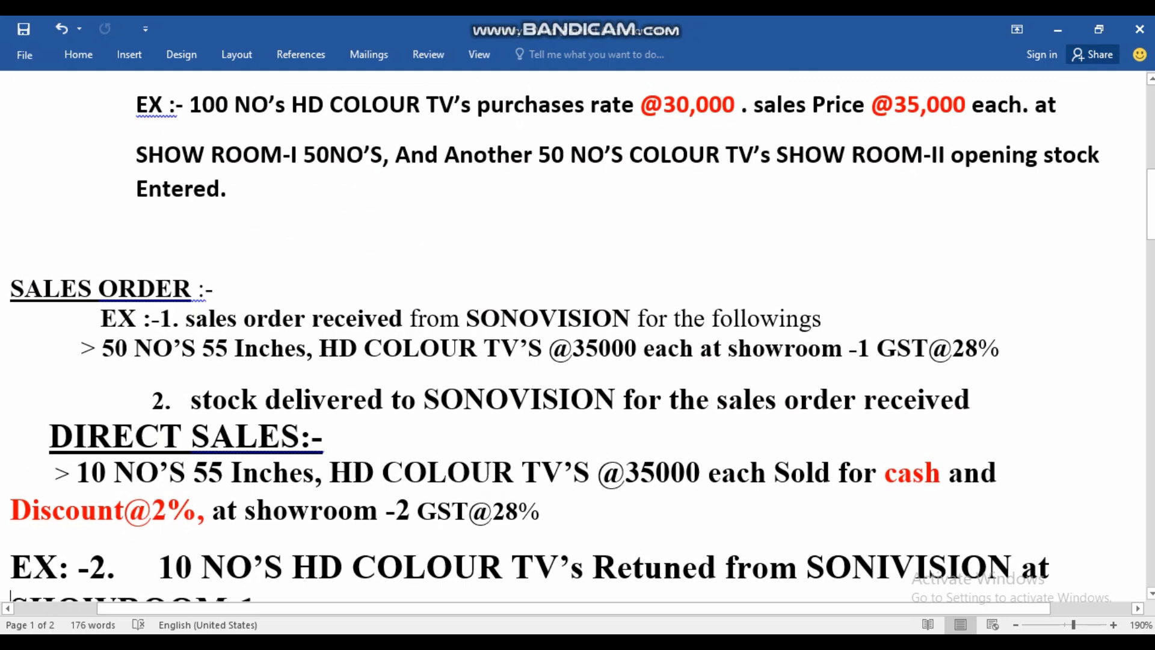
{"action": "scroll", "coordinate": [578, 336], "scroll_direction": "down", "scroll_amount": 3}
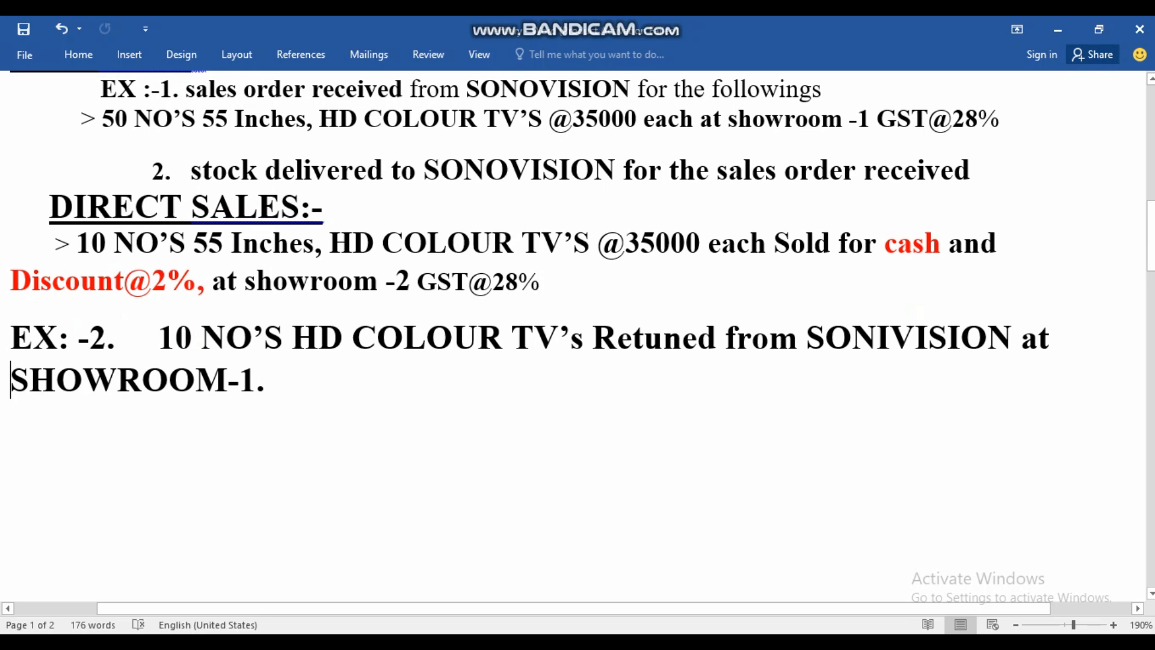
{"action": "scroll", "coordinate": [578, 262], "scroll_direction": "up", "scroll_amount": 1}
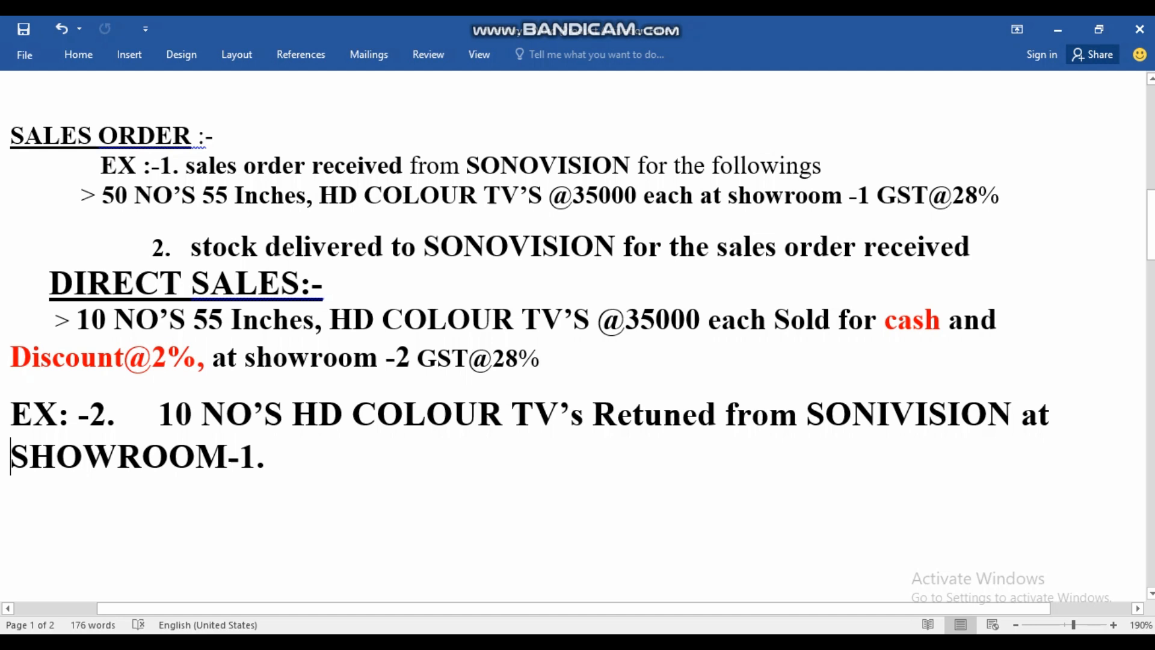
- Switch back to TallyPrime, show the inactive voucher types, and activate and open the Rejections In voucher
{"action": "key", "text": "alt+Tab"}
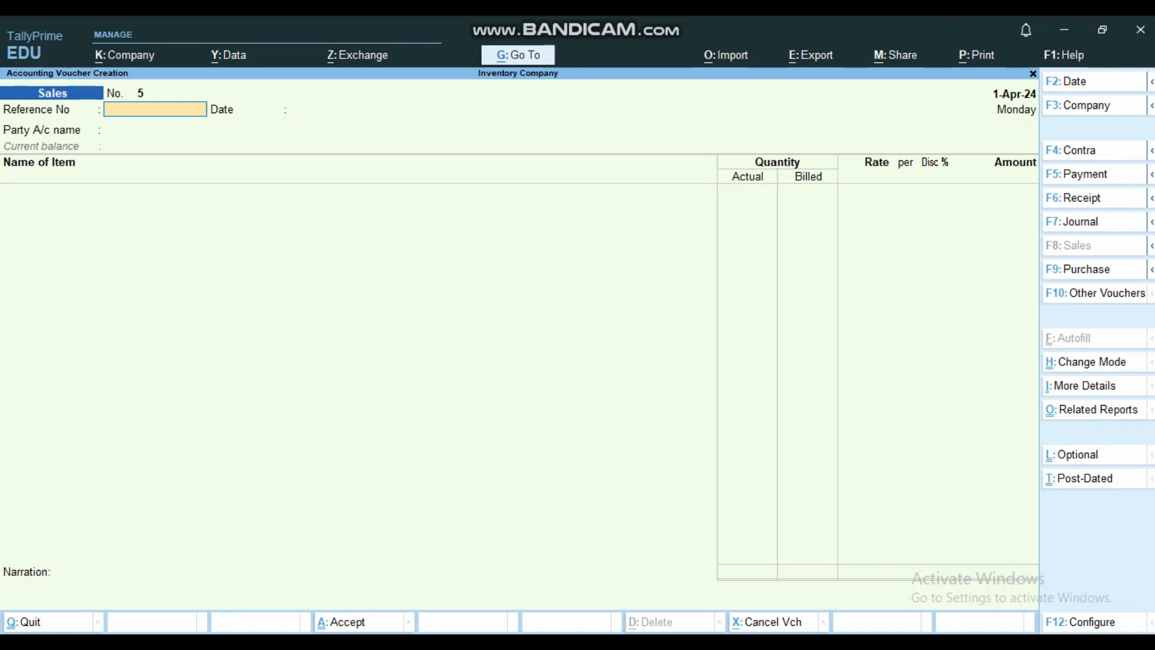
{"action": "key", "text": "F10"}
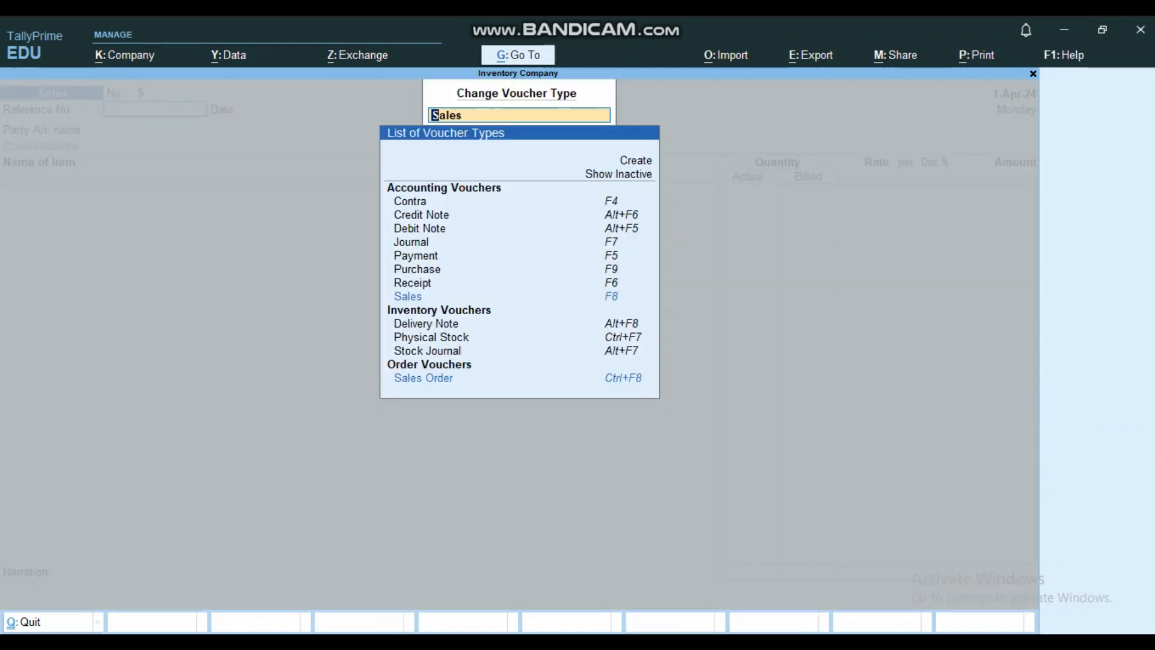
{"action": "key", "text": "Down"}
{"action": "key", "text": "Return"}
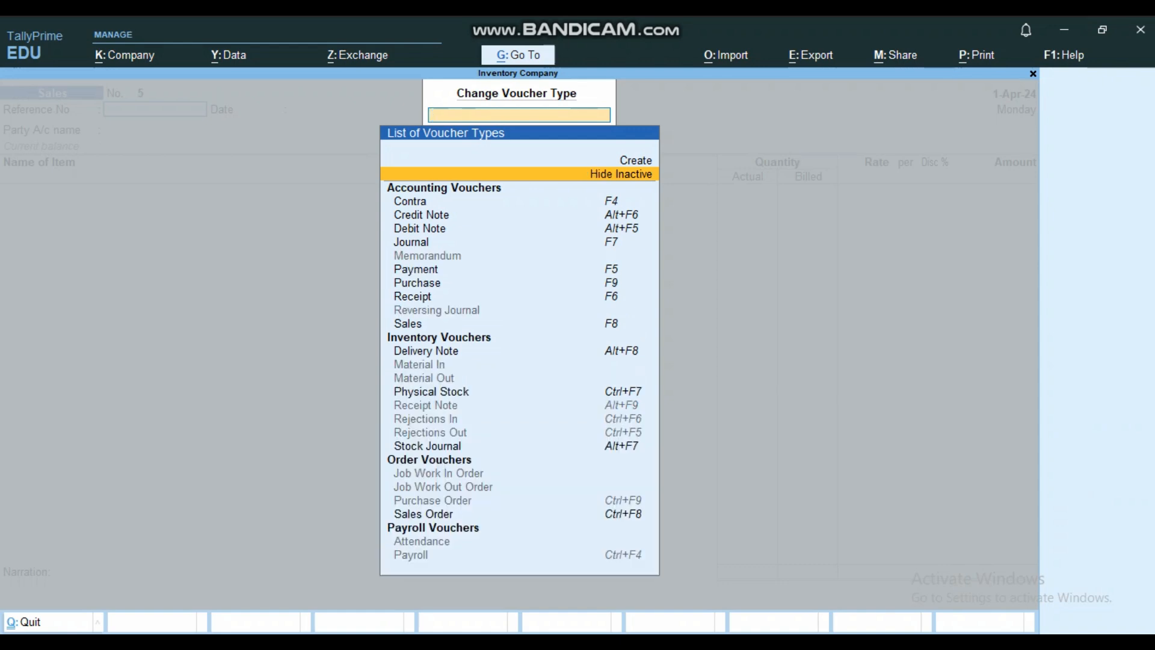
{"action": "left_click", "coordinate": [426, 419]}
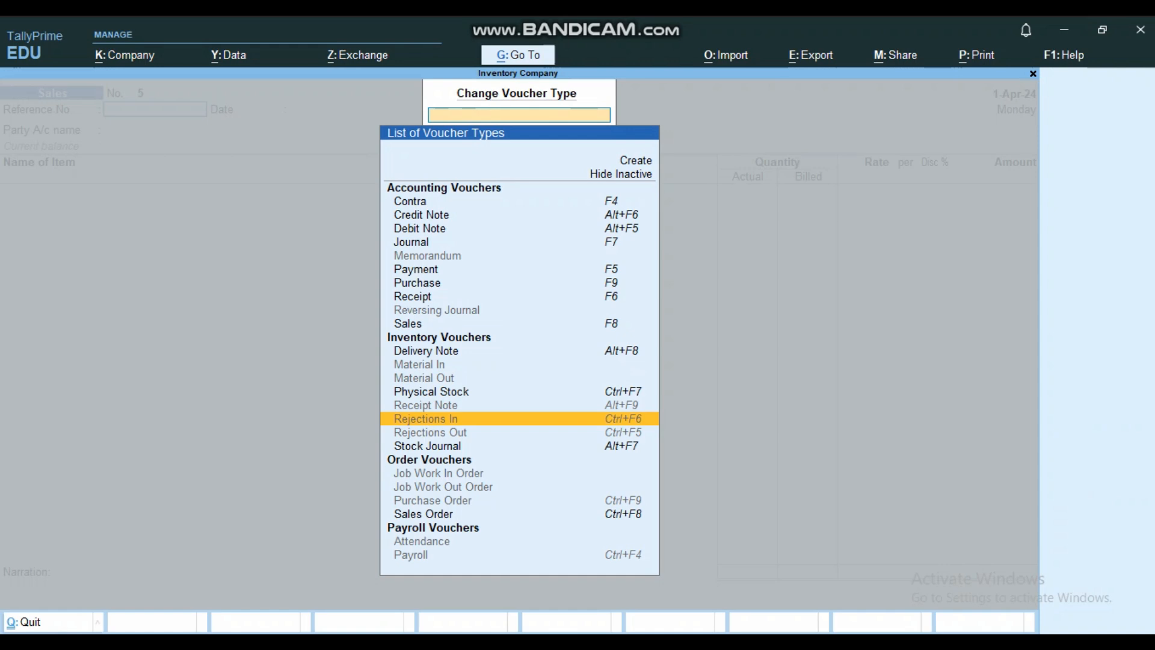
{"action": "key", "text": "Return"}
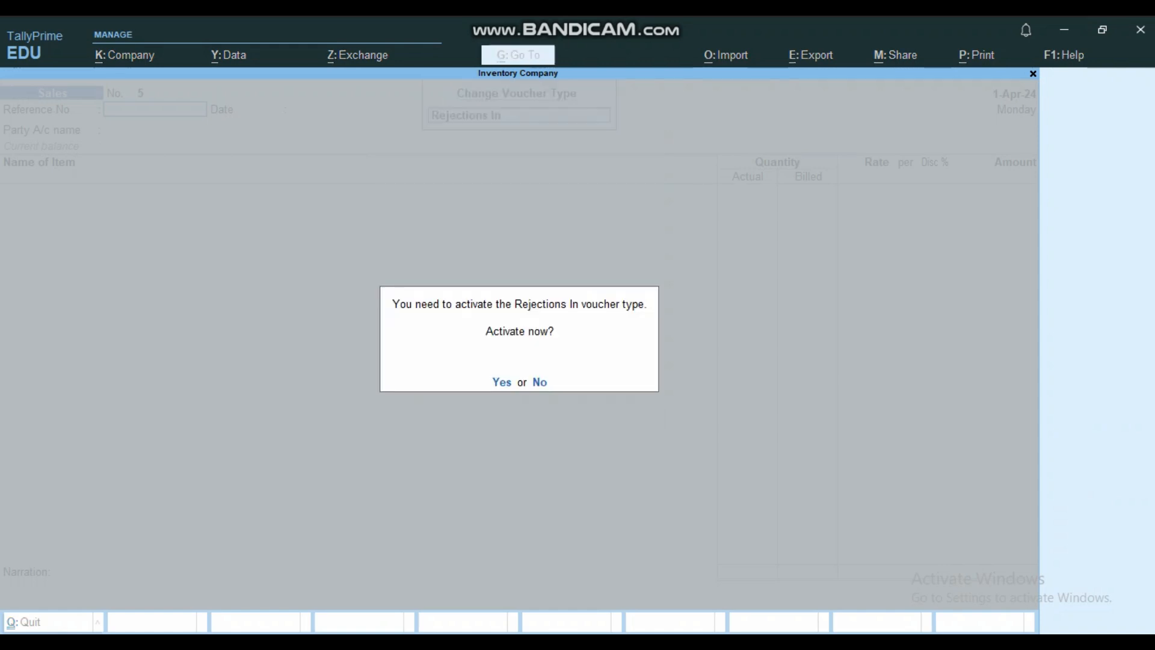
{"action": "key", "text": "Return"}
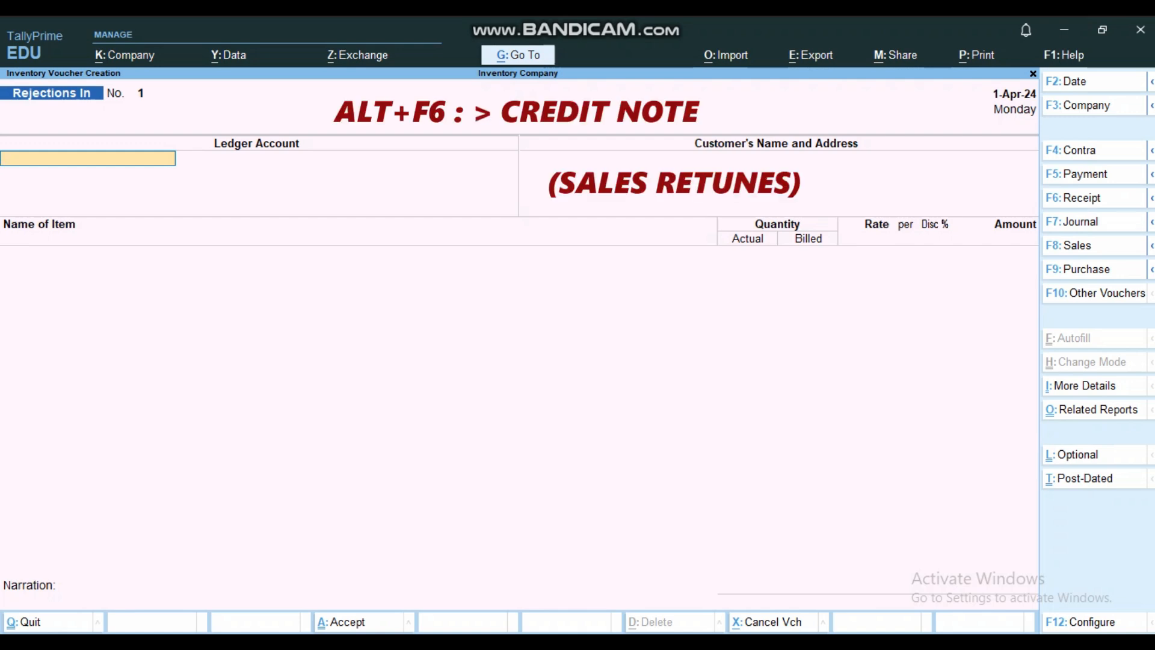
{"action": "key", "text": "alt"}
{"action": "key", "text": "alt+F6"}
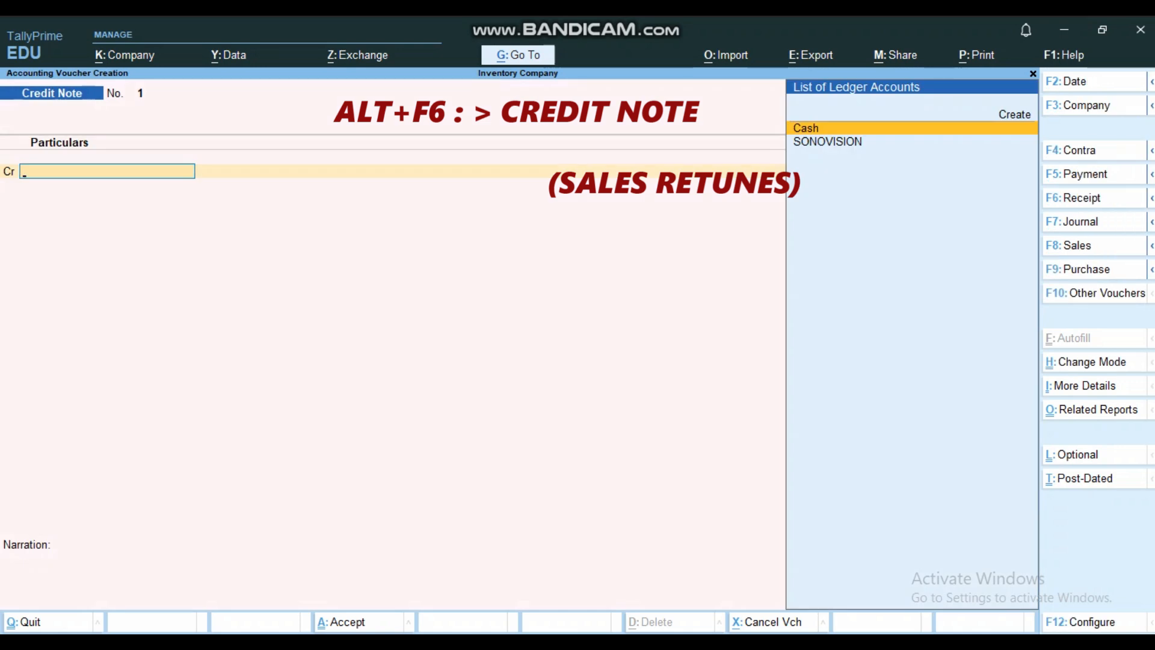
{"action": "key", "text": "ctrl"}
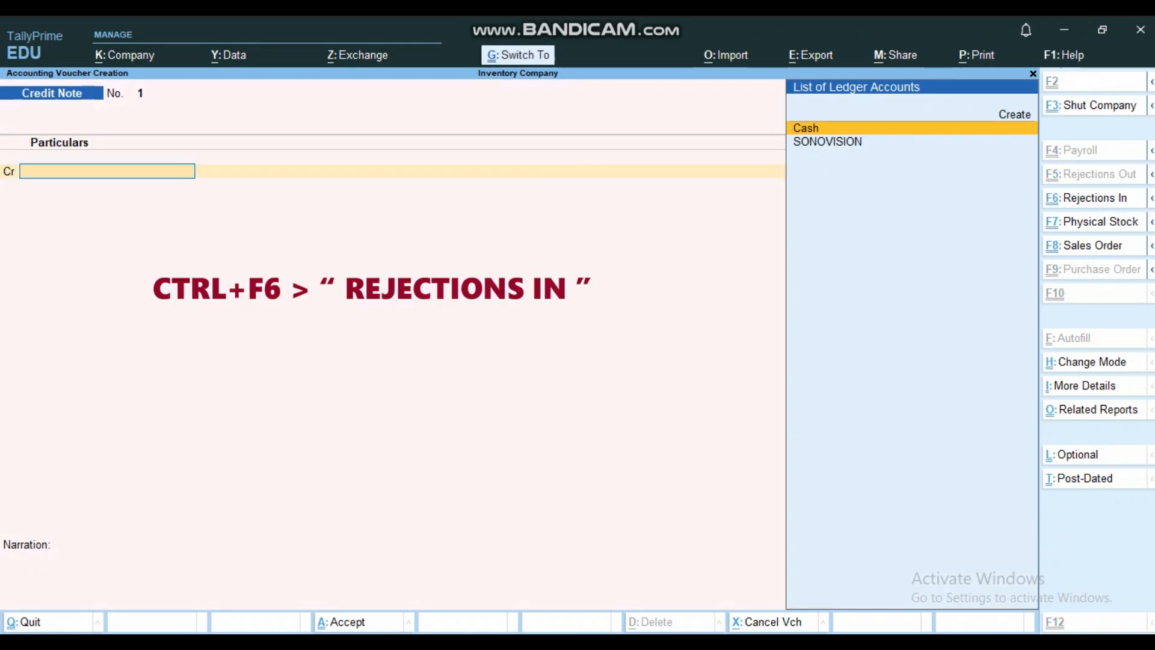
{"action": "key", "text": "ctrl+F6"}
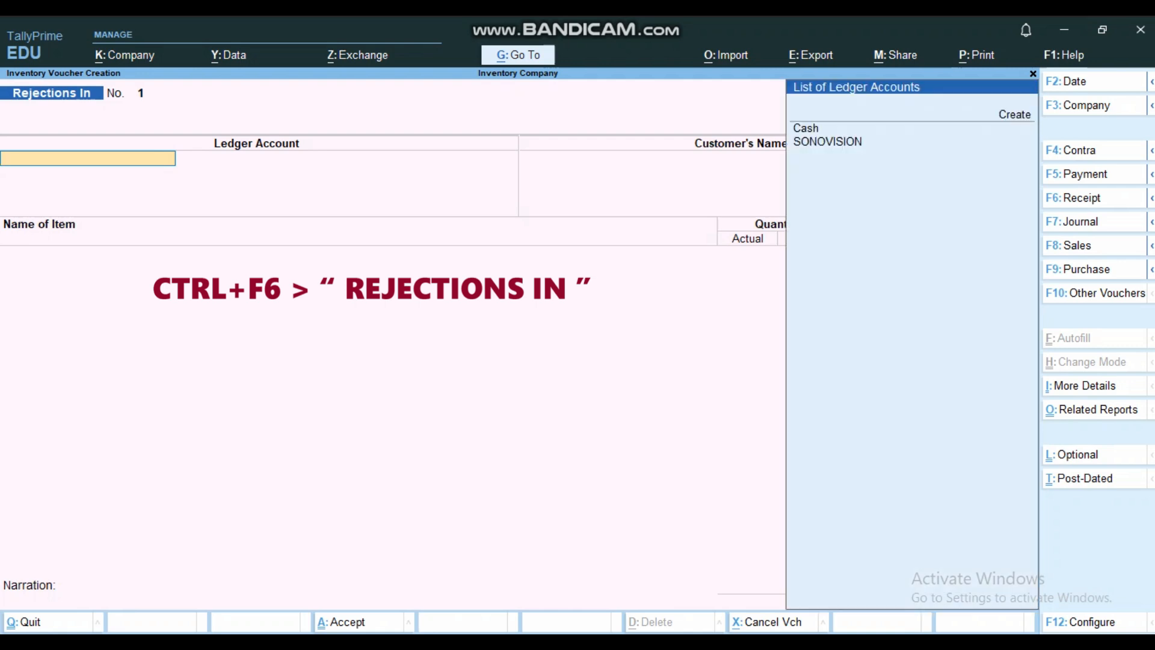
- Set SONOVISION as the ledger account and customer of the Rejections In voucher
{"action": "key", "text": "Down"}
{"action": "key", "text": "Down"}
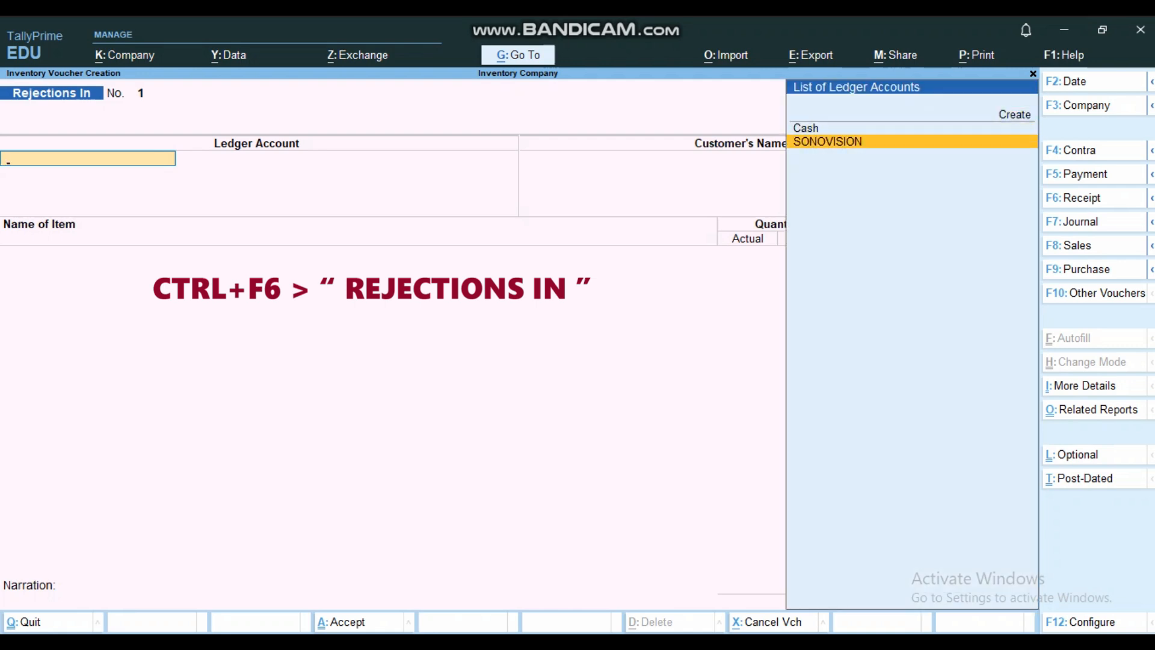
{"action": "key", "text": "Return"}
{"action": "key", "text": "Return"}
{"action": "key", "text": "Return"}
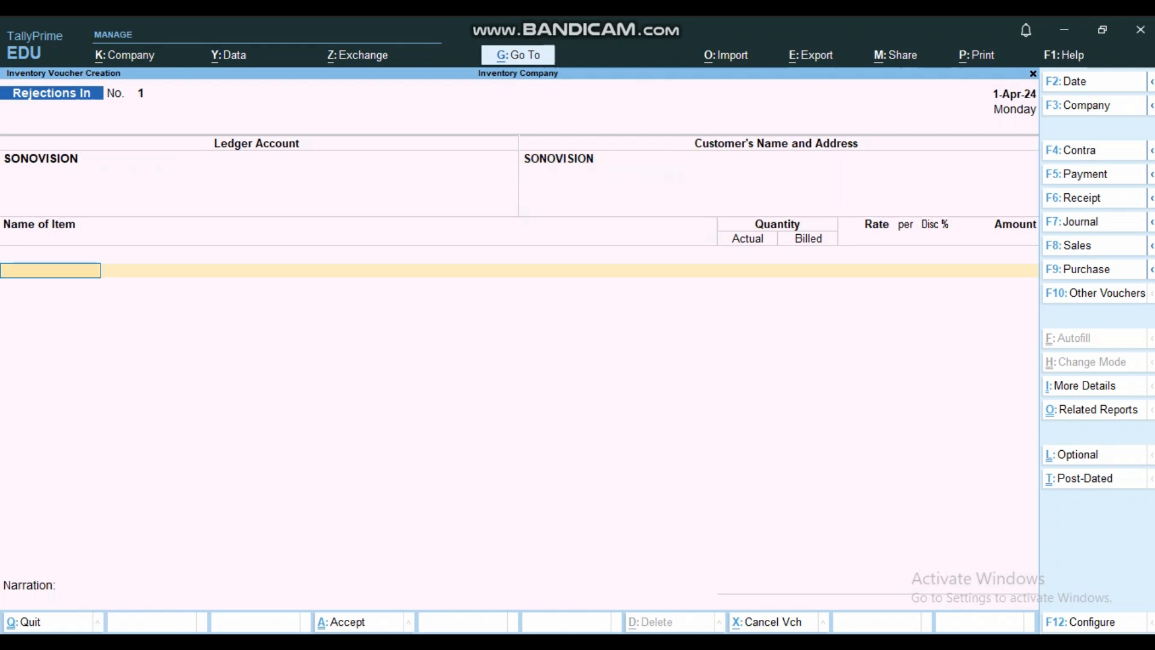
- Add HD COLOUR TV-S, allocated to tracking number 1, order Not Applicable, SHOW ROOM-I and batch B.No:1
{"action": "key", "text": "Return"}
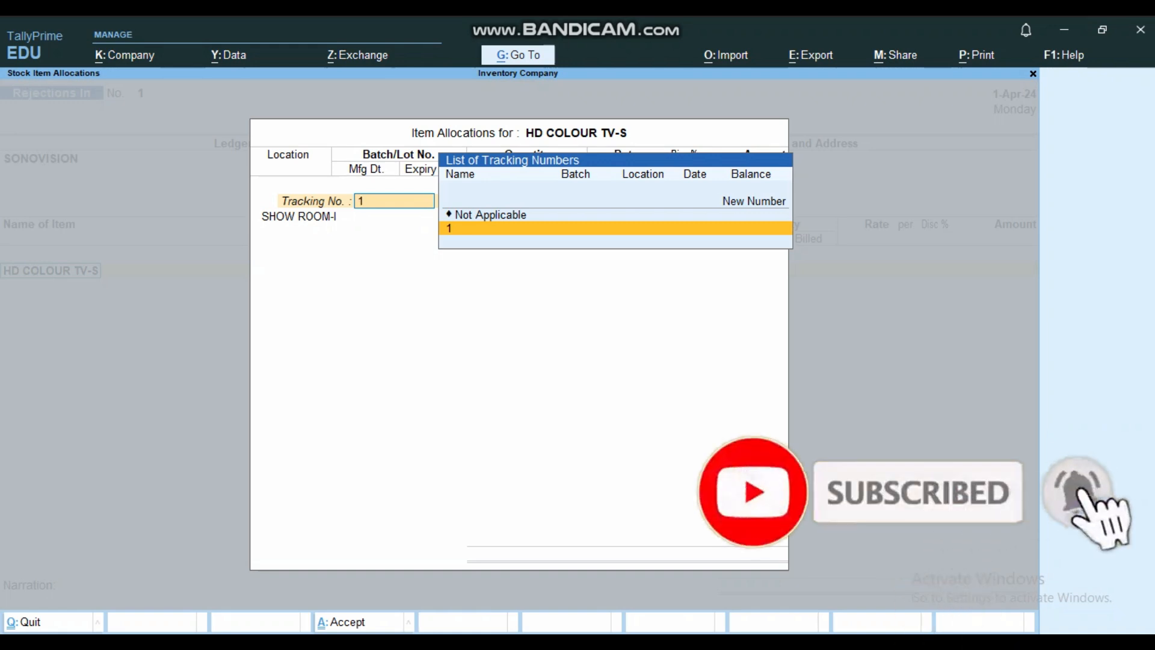
{"action": "key", "text": "Return"}
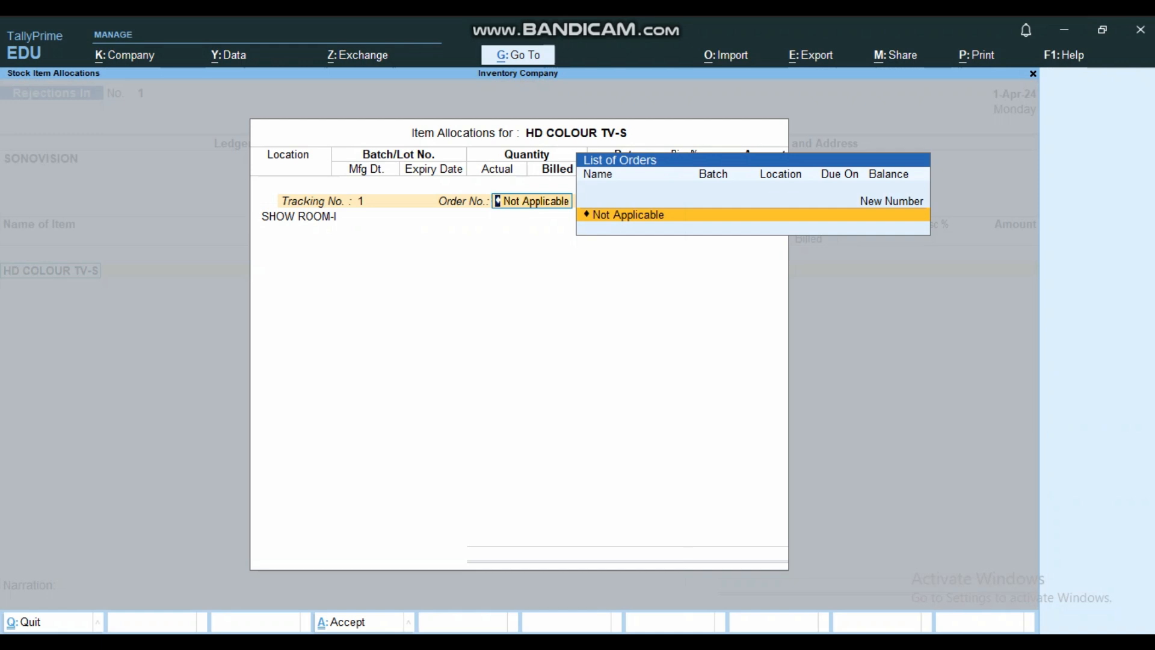
{"action": "key", "text": "Return"}
{"action": "key", "text": "Return"}
{"action": "key", "text": "Return"}
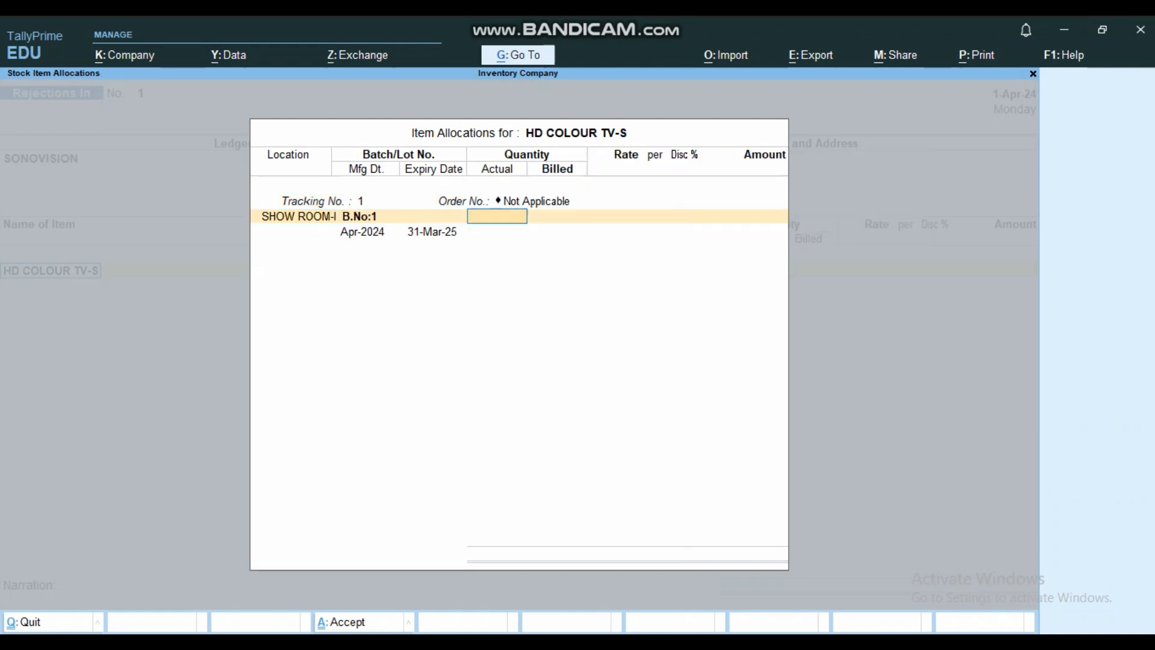
- Enter a quantity of 10 NO'S at 35,000.00 each, leave the narration blank and save the Rejections In voucher
{"action": "type", "text": "10"}
{"action": "key", "text": "Return"}
{"action": "key", "text": "Return"}
{"action": "key", "text": "Return"}
{"action": "key", "text": "Return"}
{"action": "key", "text": "Return"}
{"action": "key", "text": "Return"}
{"action": "key", "text": "Return"}
{"action": "key", "text": "Return"}
{"action": "key", "text": "Return"}
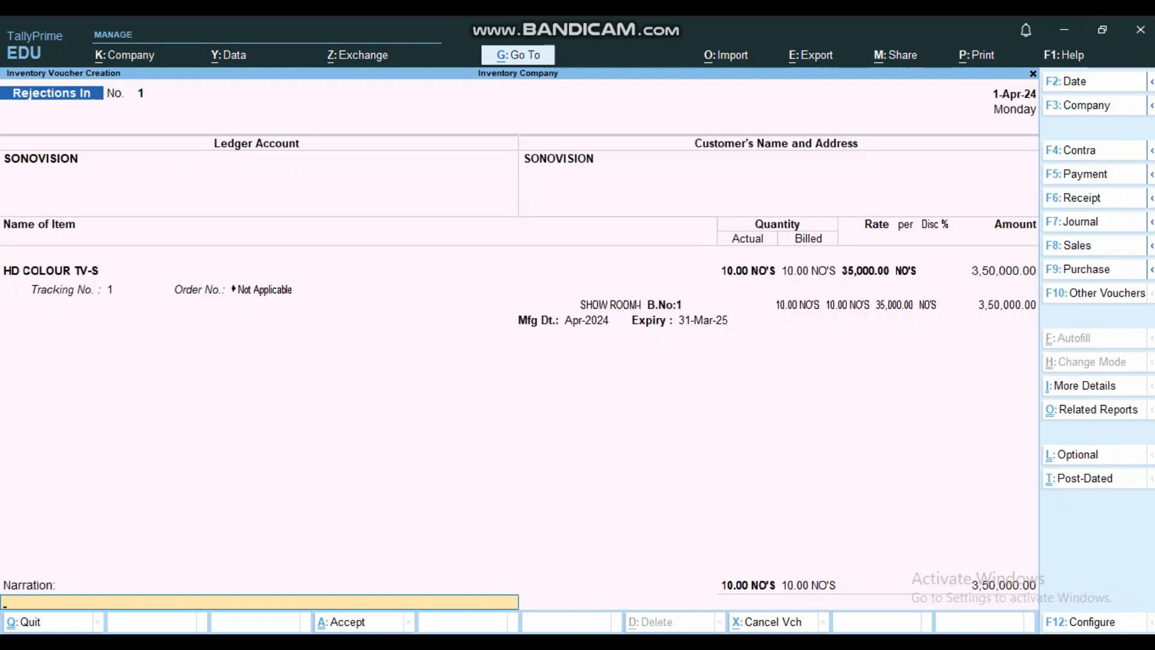
{"action": "key", "text": "Return"}
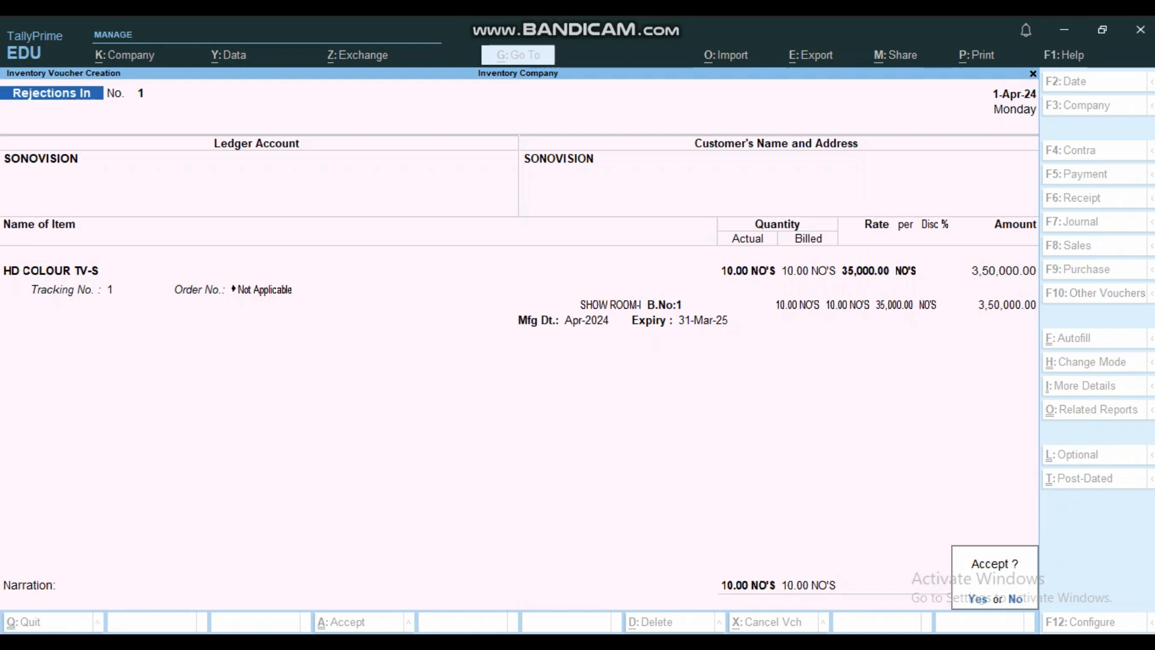
{"action": "key", "text": "Return"}
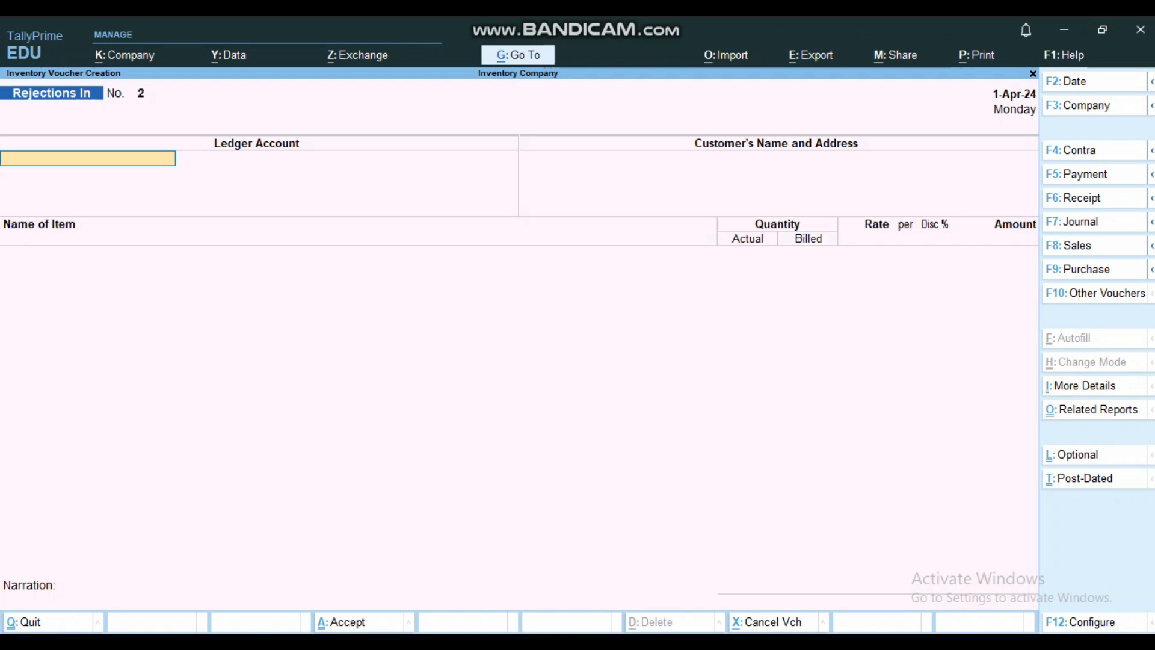
- Open a Credit Note voucher and credit the SONOVISION ledger
{"action": "key", "text": "alt"}
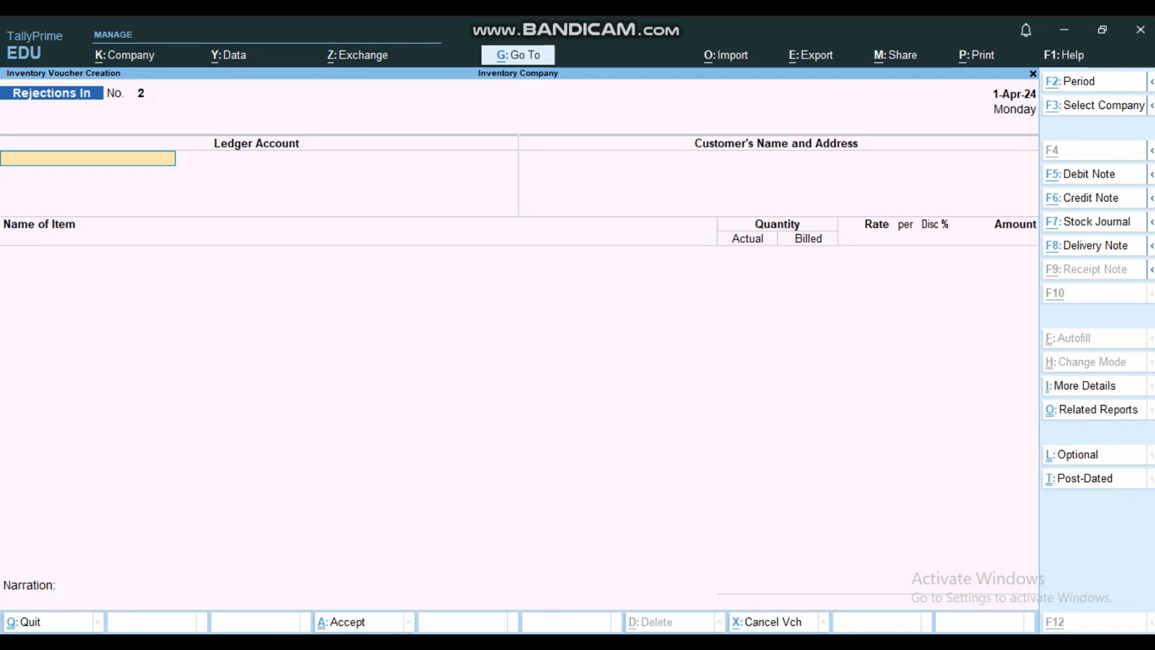
{"action": "key", "text": "alt+F6"}
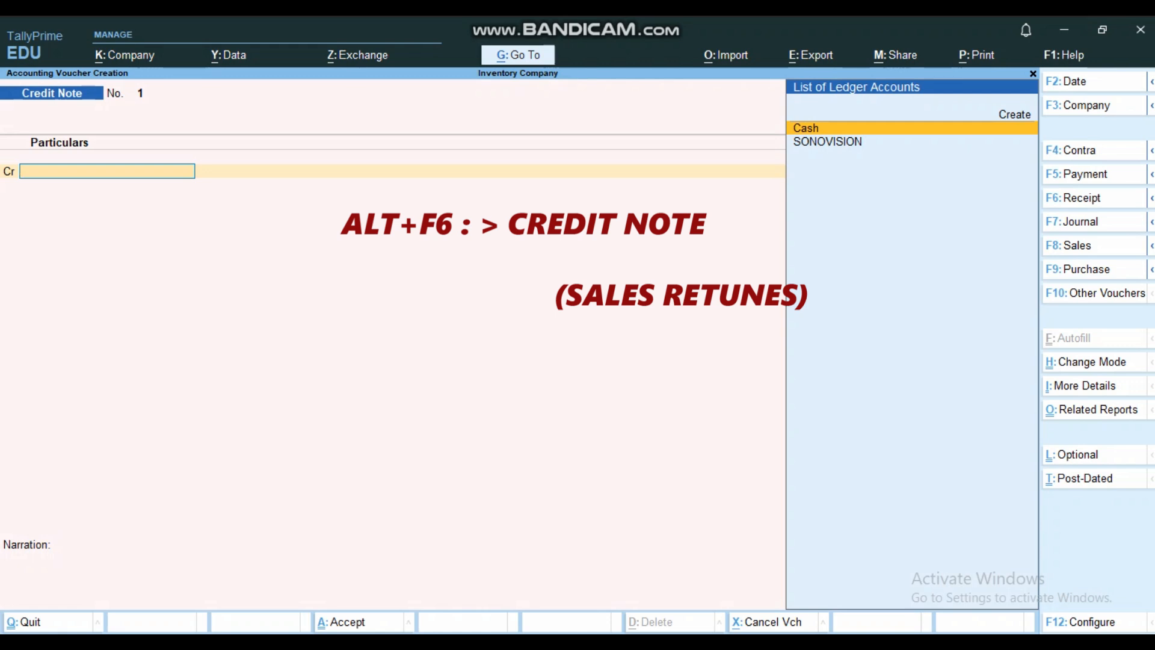
{"action": "key", "text": "Down"}
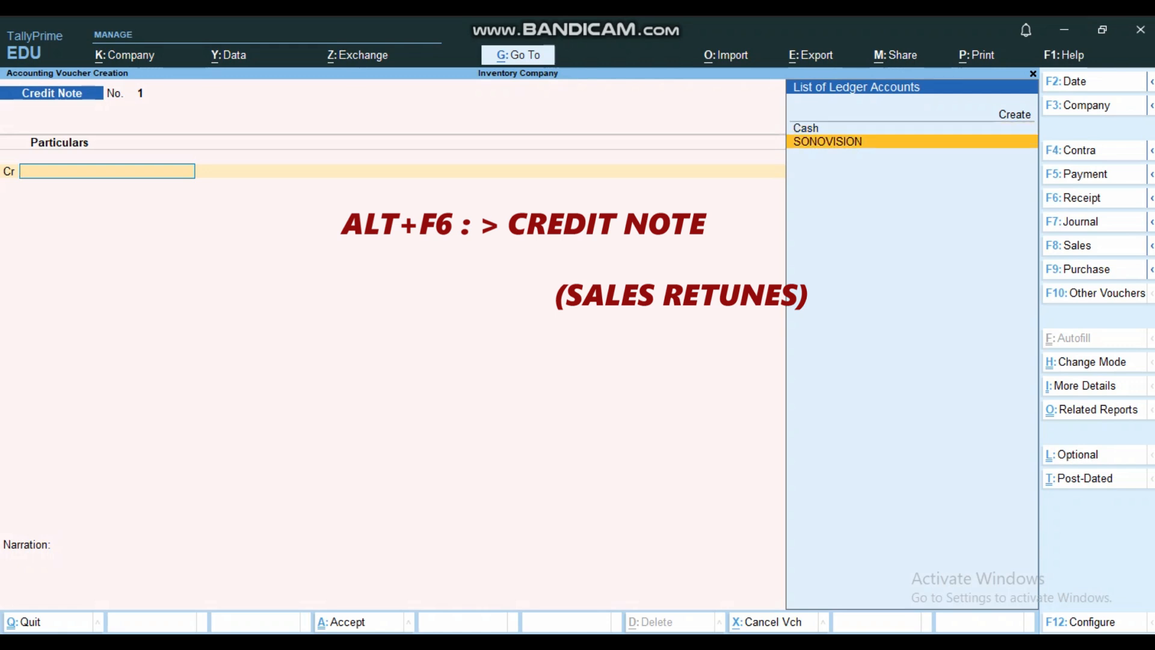
{"action": "key", "text": "Return"}
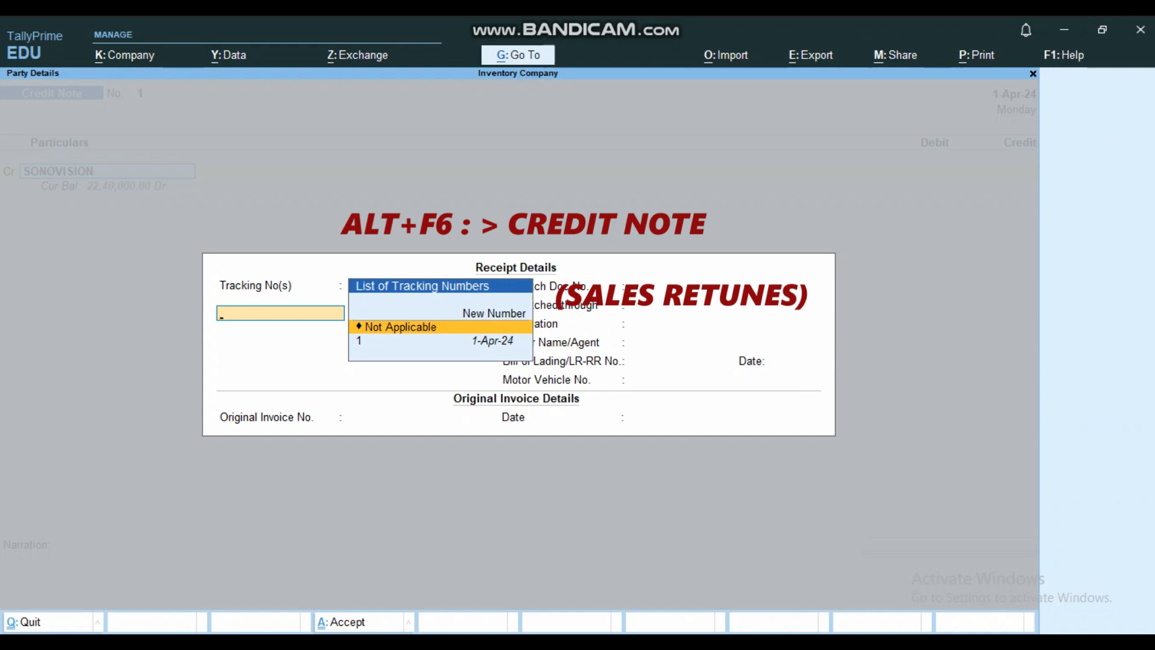
- Set the receipt details to tracking number 1, leaving the dispatch and original invoice details blank
{"action": "key", "text": "Down"}
{"action": "key", "text": "Return"}
{"action": "key", "text": "Return"}
{"action": "key", "text": "Return"}
{"action": "key", "text": "Return"}
{"action": "key", "text": "Return"}
{"action": "key", "text": "Return"}
{"action": "key", "text": "Return"}
{"action": "key", "text": "Return"}
{"action": "key", "text": "Return"}
{"action": "key", "text": "Return"}
{"action": "key", "text": "Return"}
{"action": "key", "text": "Return"}
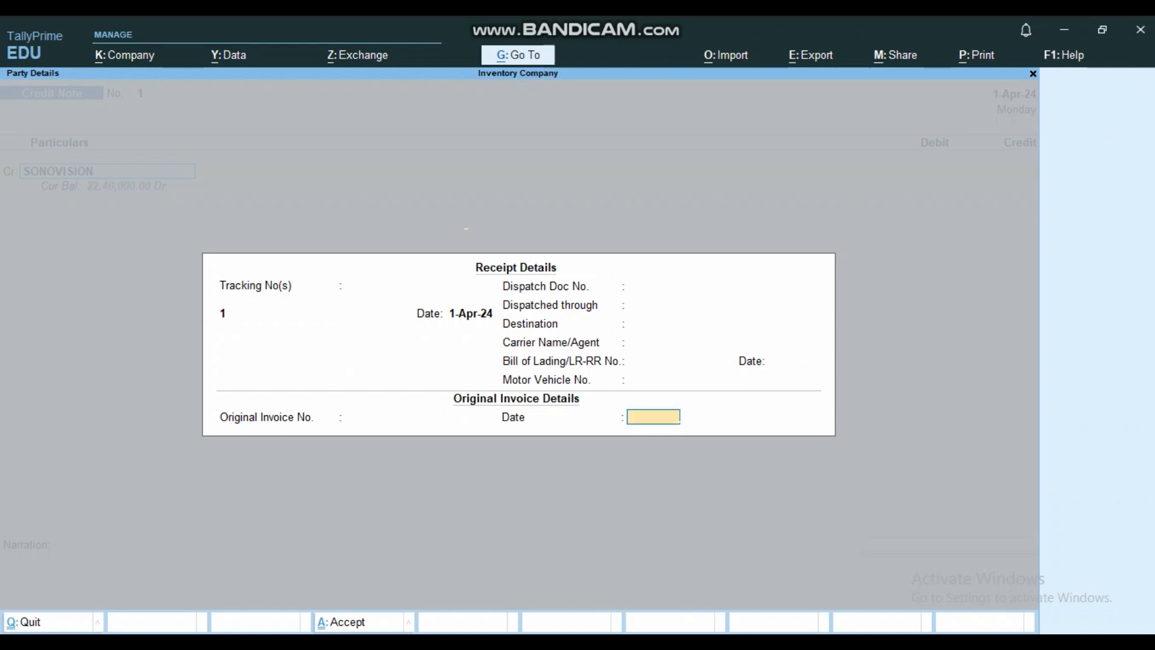
{"action": "key", "text": "Return"}
- Accept the receipt details and SONOVISION's party details with their existing entries, leaving the address and GSTIN/UIN blank
{"action": "key", "text": "Return"}
{"action": "key", "text": "Return"}
{"action": "key", "text": "Return"}
{"action": "key", "text": "Return"}
{"action": "key", "text": "Return"}
{"action": "key", "text": "Return"}
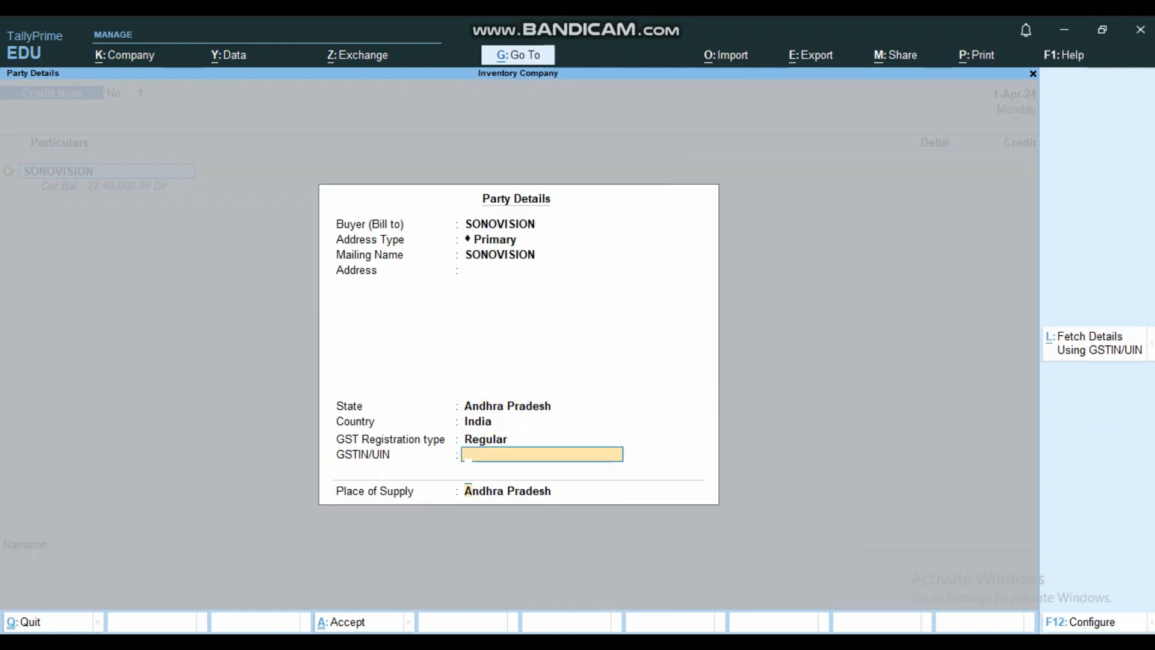
{"action": "key", "text": "Return"}
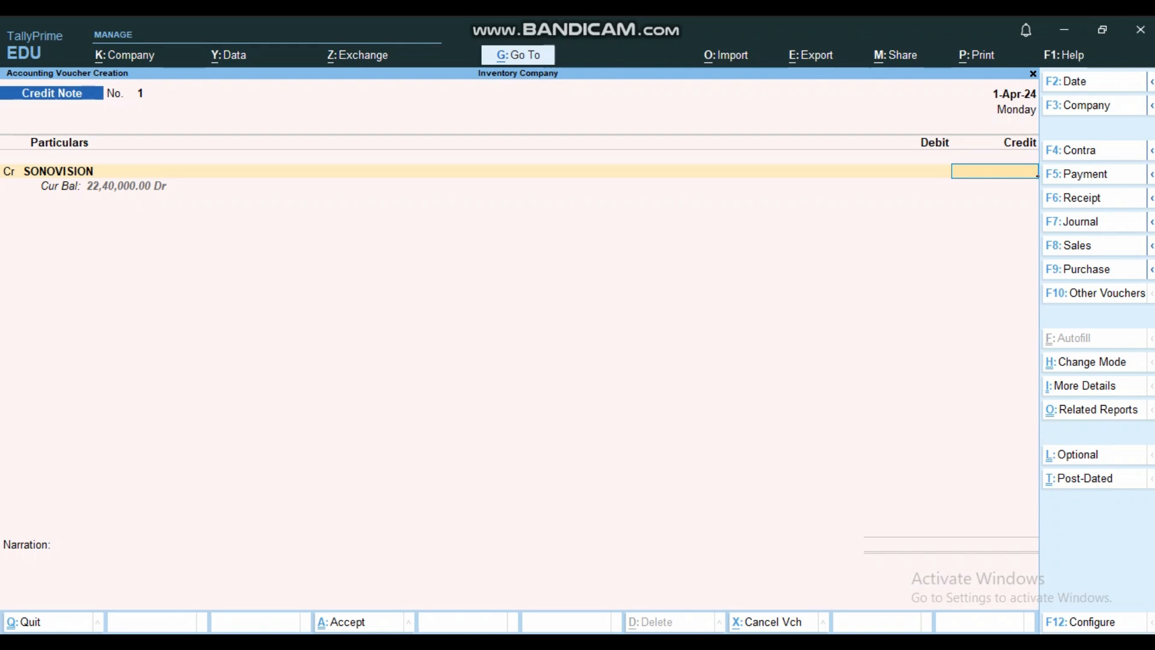
- Calculate 10*35000, 350000*28/100 and 350000+98000 in the built-in calculator for the credit amount
{"action": "key", "text": "ctrl"}
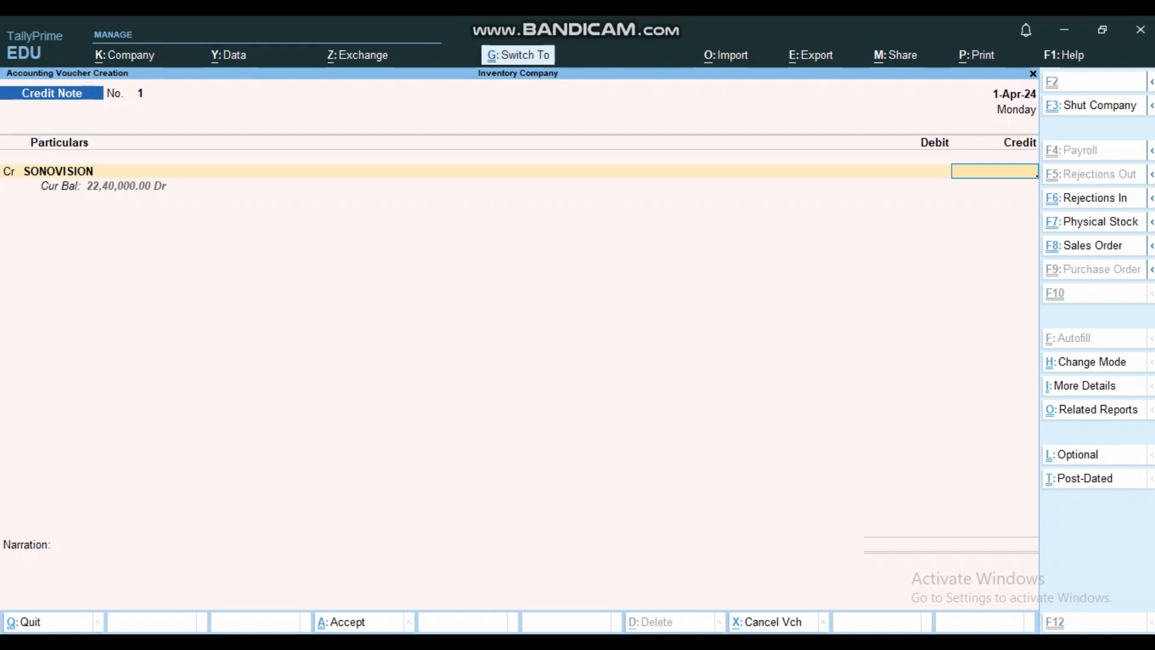
{"action": "key", "text": "ctrl+n"}
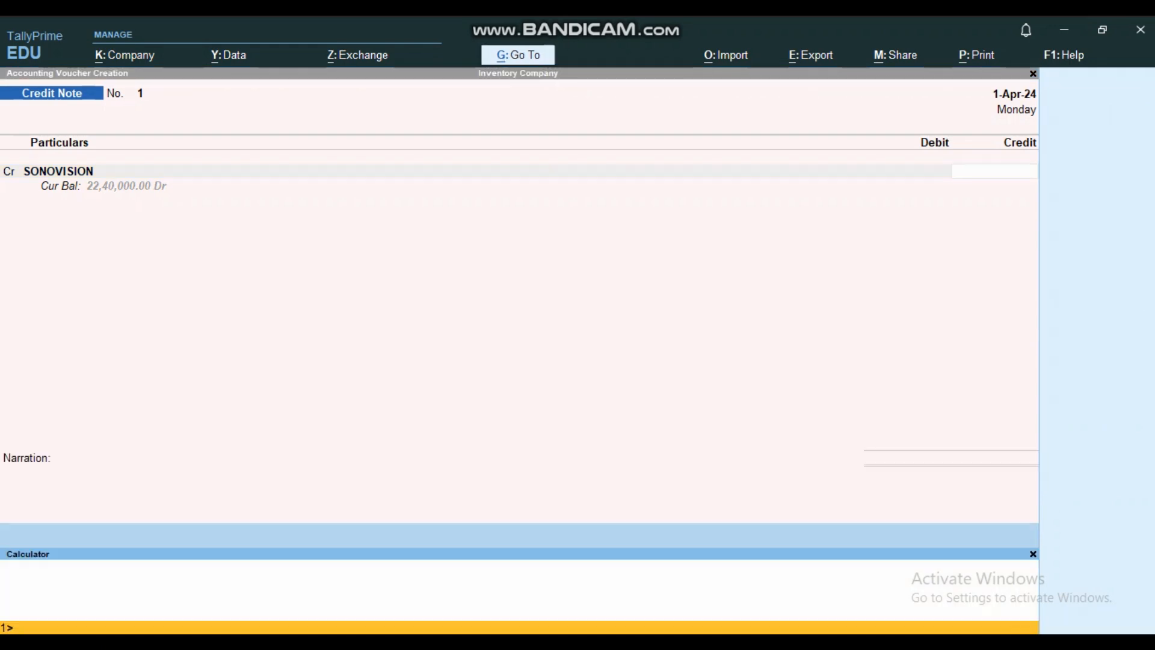
{"action": "type", "text": "10*35000"}
{"action": "key", "text": "Return"}
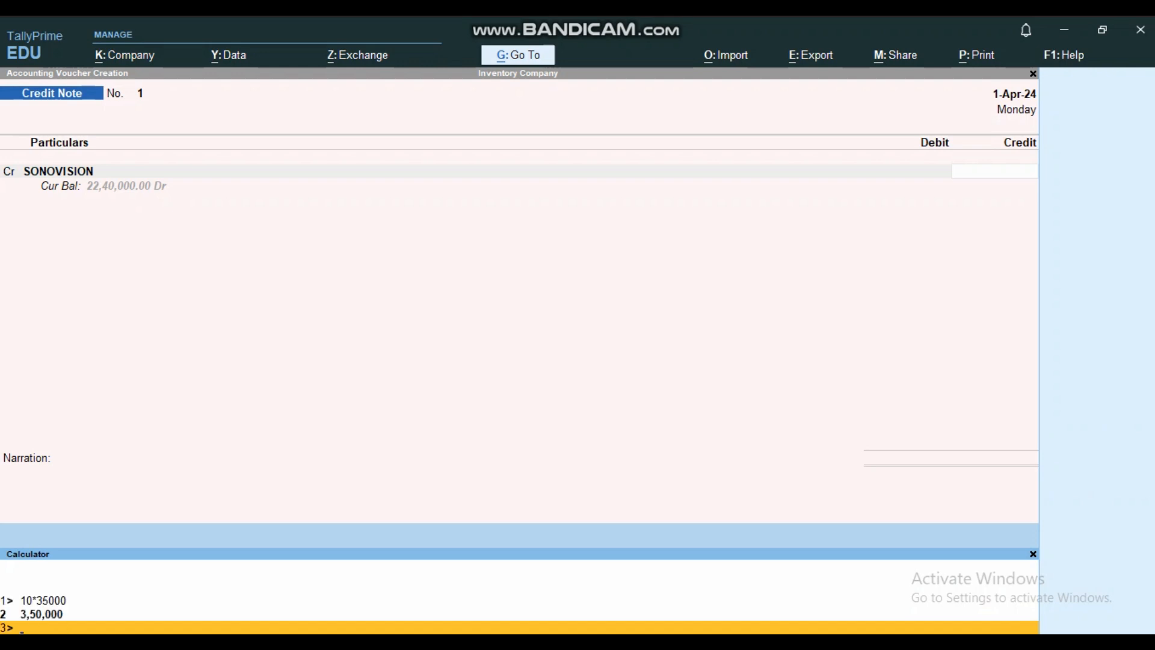
{"action": "type", "text": "350000"}
{"action": "type", "text": "*28/100"}
{"action": "key", "text": "Return"}
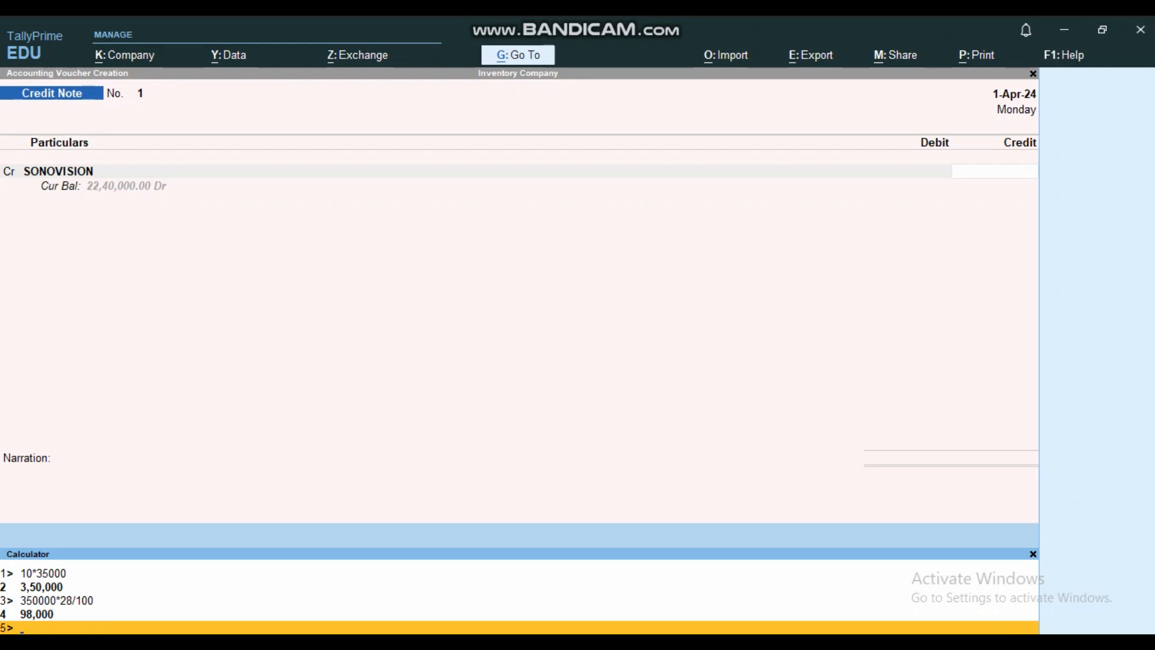
{"action": "type", "text": "350000+98000"}
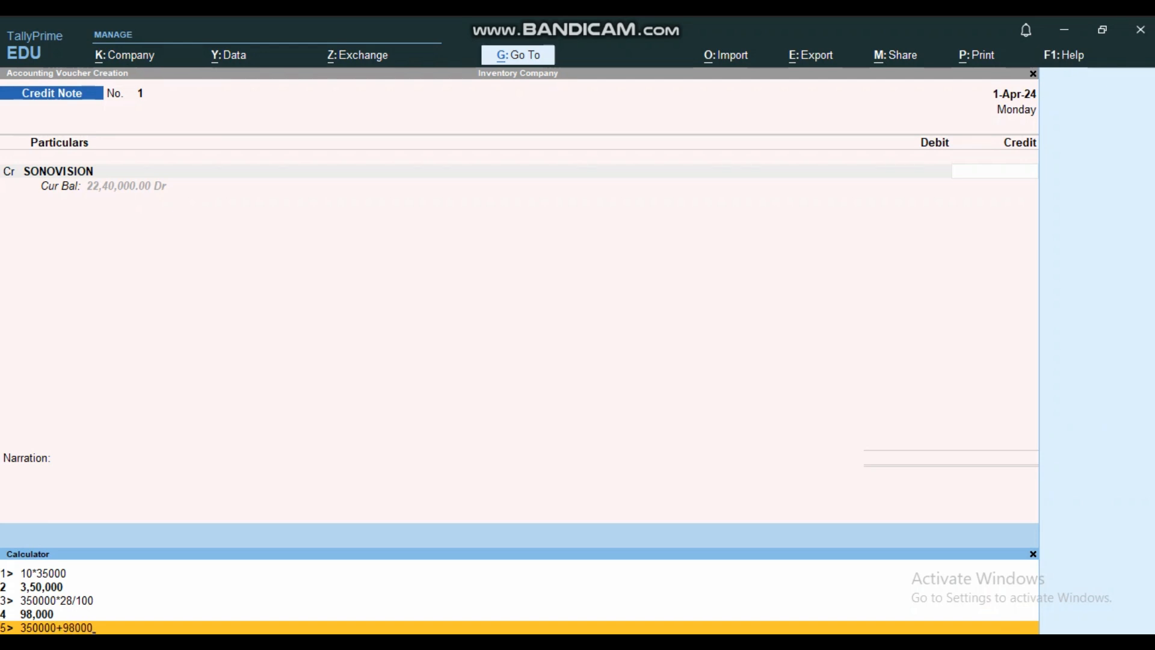
{"action": "key", "text": "Return"}
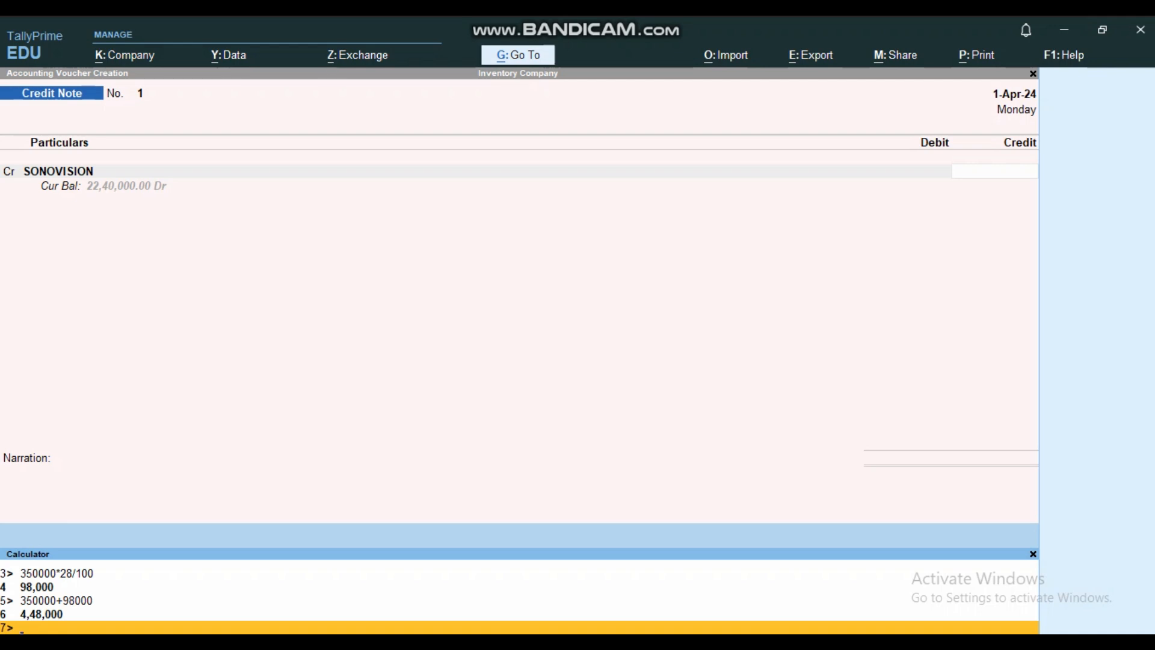
- Credit SONOVISION with 4,48,000 and adjust the full amount as Agst Ref against bill 3
{"action": "key", "text": "ctrl+m"}
{"action": "type", "text": "4"}
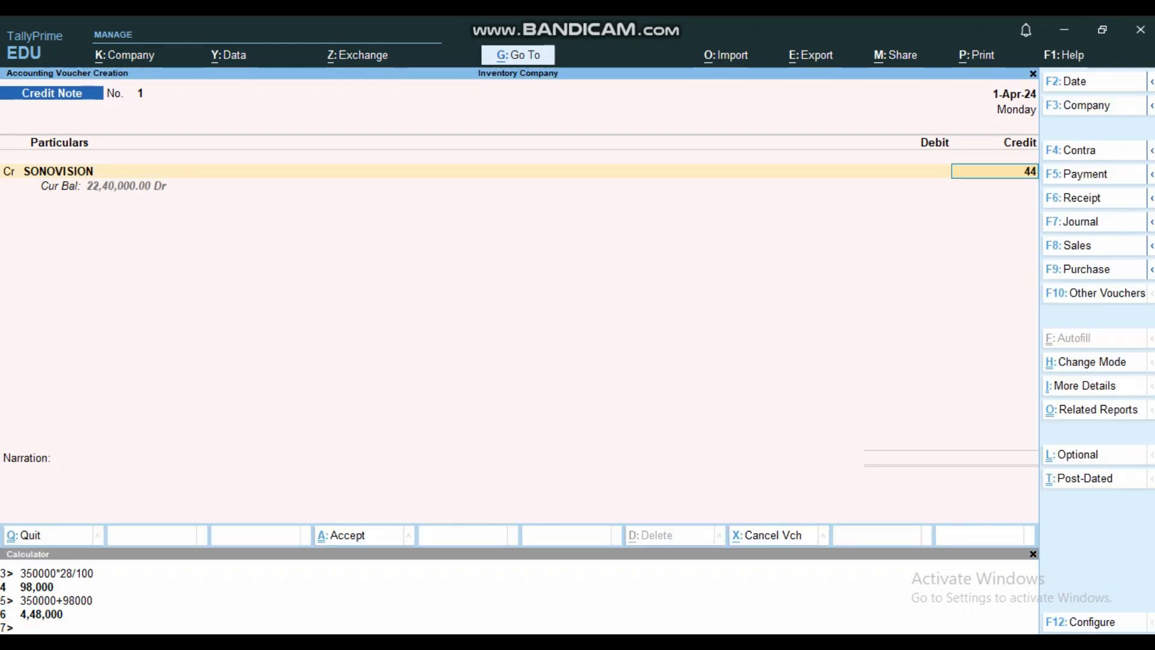
{"action": "type", "text": ",48,000"}
{"action": "key", "text": "Return"}
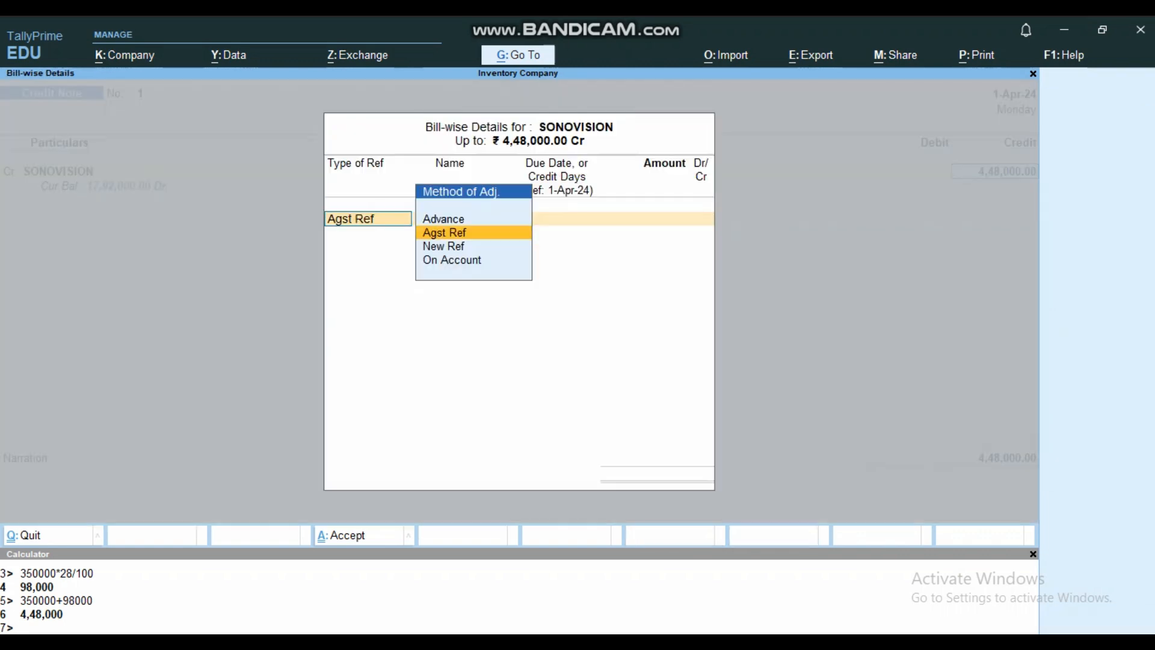
{"action": "key", "text": "Return"}
{"action": "key", "text": "Return"}
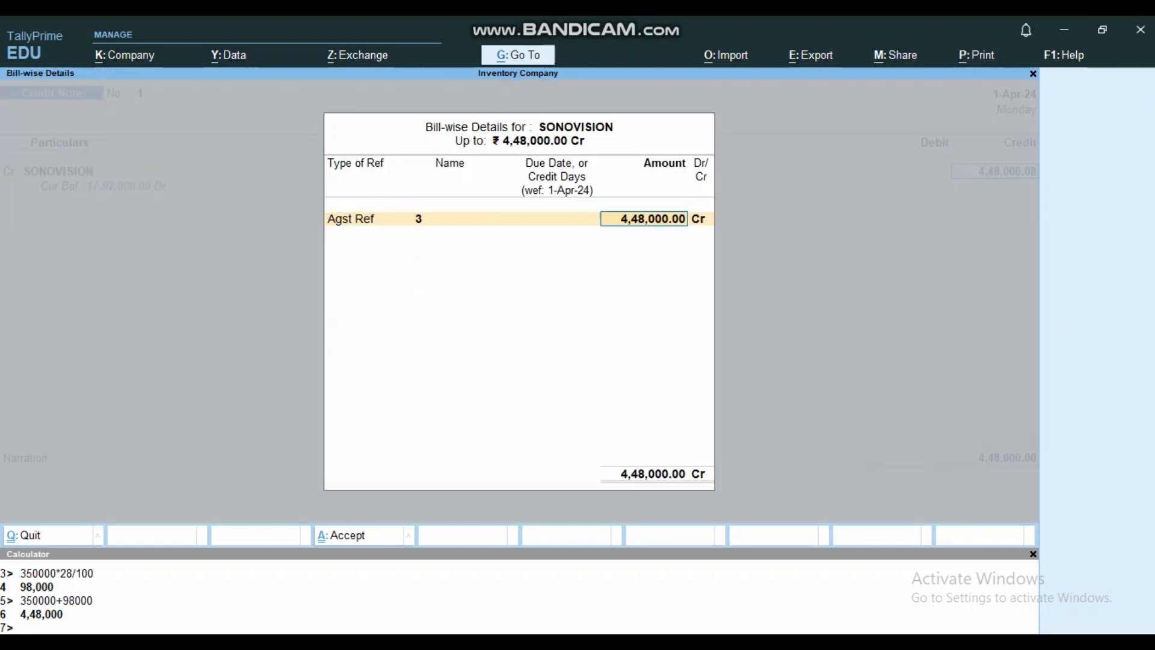
{"action": "key", "text": "Return"}
{"action": "key", "text": "Return"}
- Create a new ledger for the debit line, named SALES RETUNES, under Sales Accounts with GST applicability Applicable
{"action": "key", "text": "Down"}
{"action": "key", "text": "Down"}
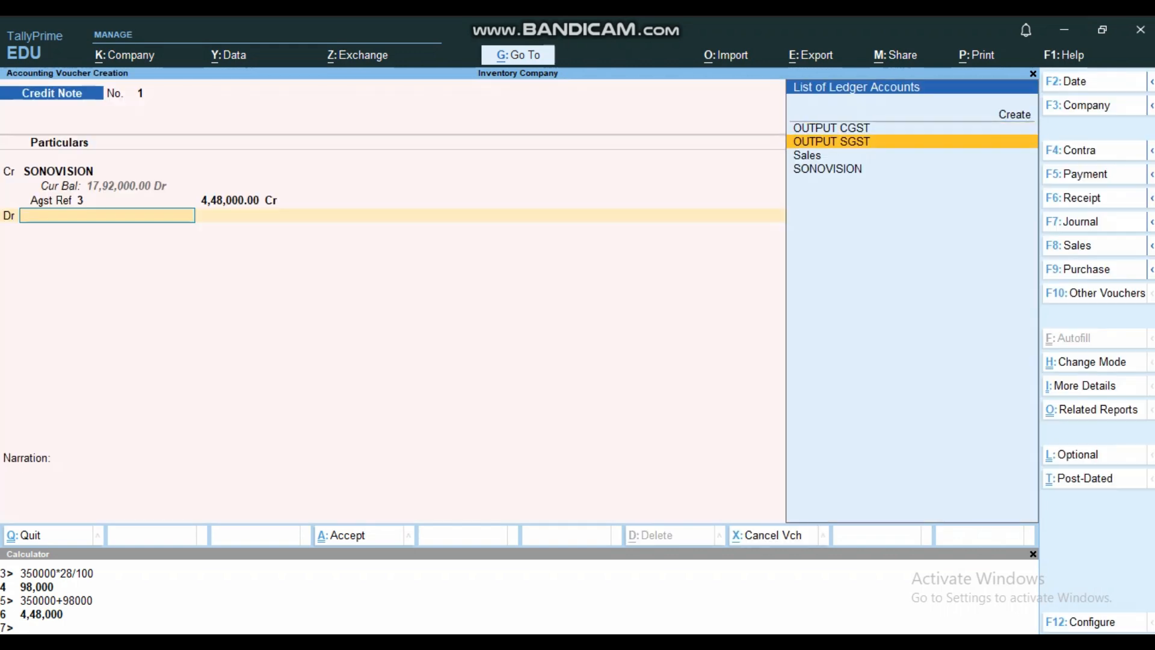
{"action": "key", "text": "Up"}
{"action": "key", "text": "Up"}
{"action": "key", "text": "Up"}
{"action": "key", "text": "Return"}
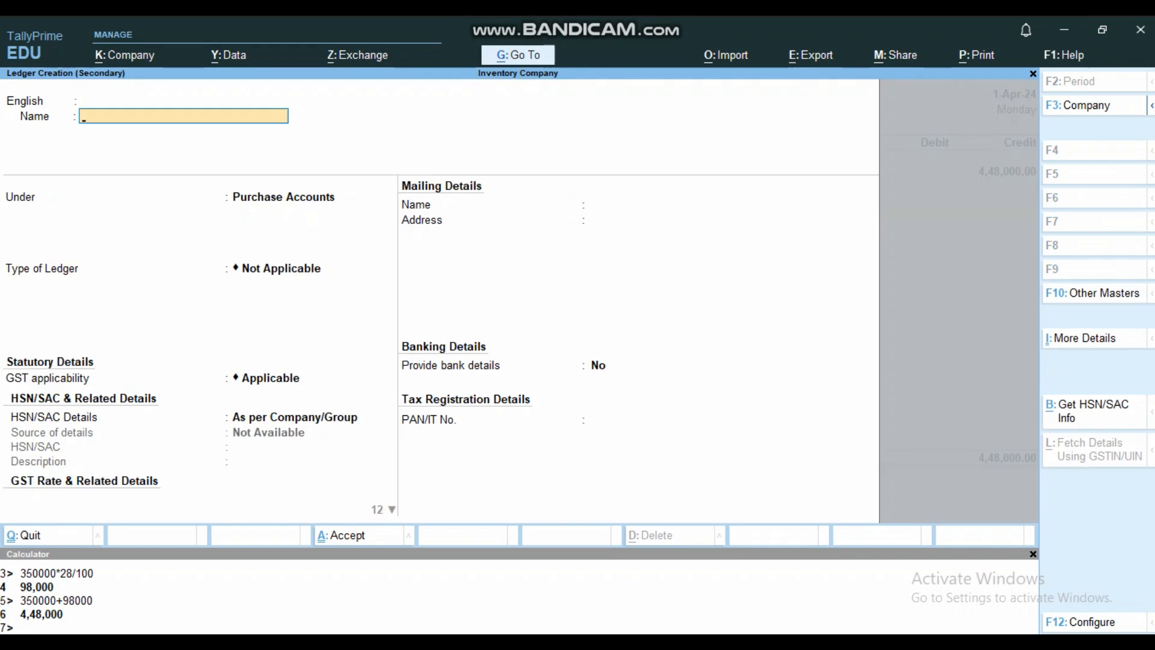
{"action": "type", "text": "SALES"}
{"action": "type", "text": " RETURNS"}
{"action": "key", "text": "Return"}
{"action": "key", "text": "Return"}
{"action": "type", "text": "sa"}
{"action": "key", "text": "Return"}
{"action": "key", "text": "Return"}
{"action": "key", "text": "Return"}
- Specify the ledger's HSN/SAC details directly with code 123456, leaving the description blank
{"action": "key", "text": "Down"}
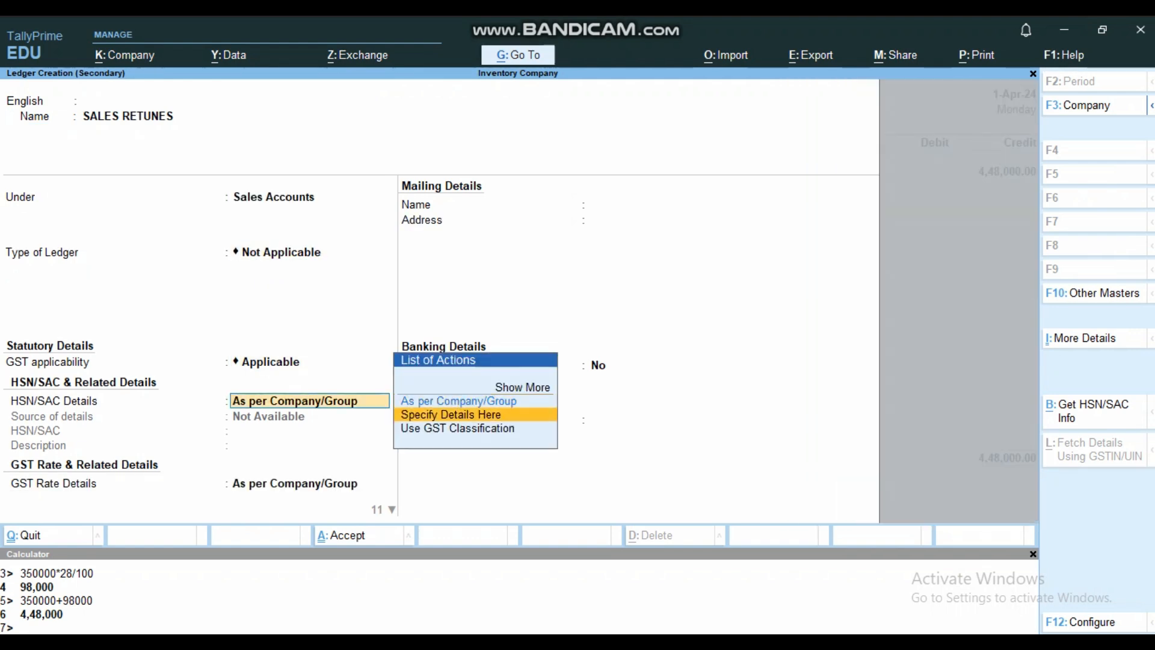
{"action": "key", "text": "Return"}
{"action": "type", "text": "123456"}
{"action": "key", "text": "Return"}
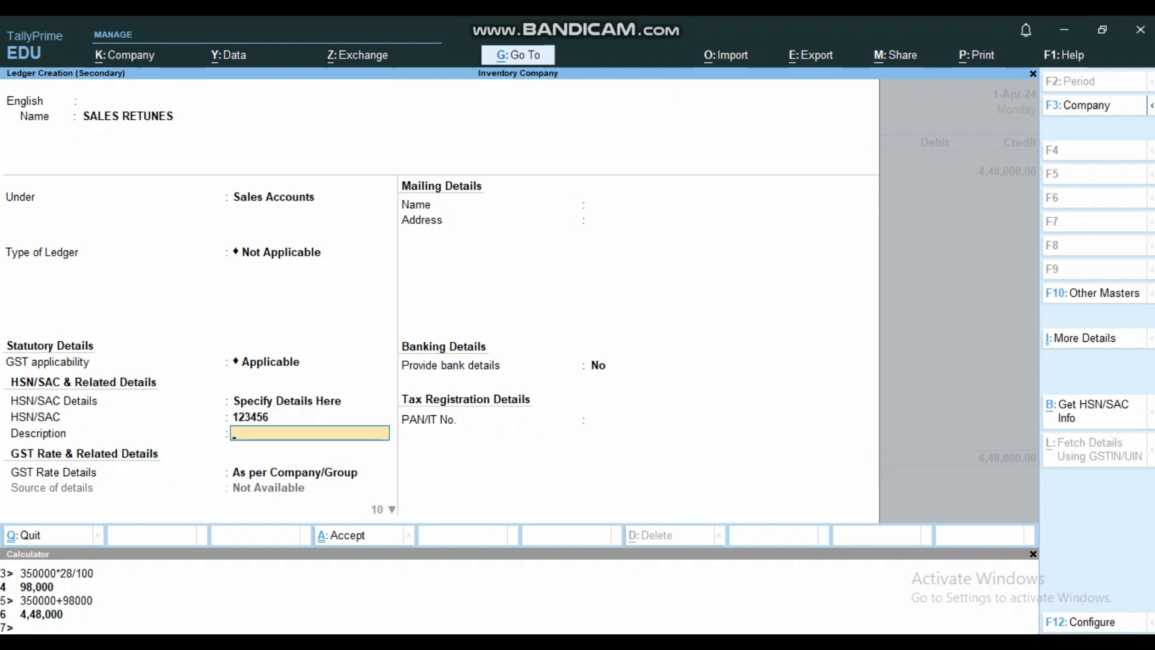
{"action": "key", "text": "Return"}
- Specify the ledger's GST rate details as Taxable, Local Sales - Taxable, with 28% IGST and cess Not Applicable
{"action": "key", "text": "Return"}
{"action": "key", "text": "BackSpace"}
{"action": "key", "text": "Down"}
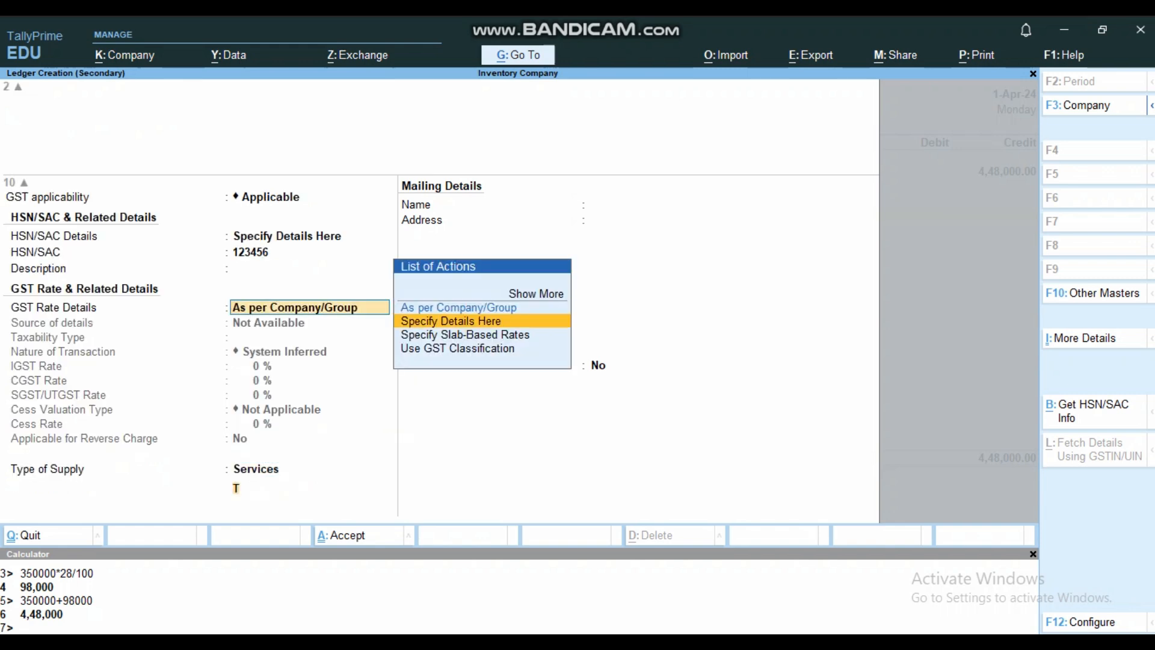
{"action": "key", "text": "Return"}
{"action": "key", "text": "Return"}
{"action": "key", "text": "Down"}
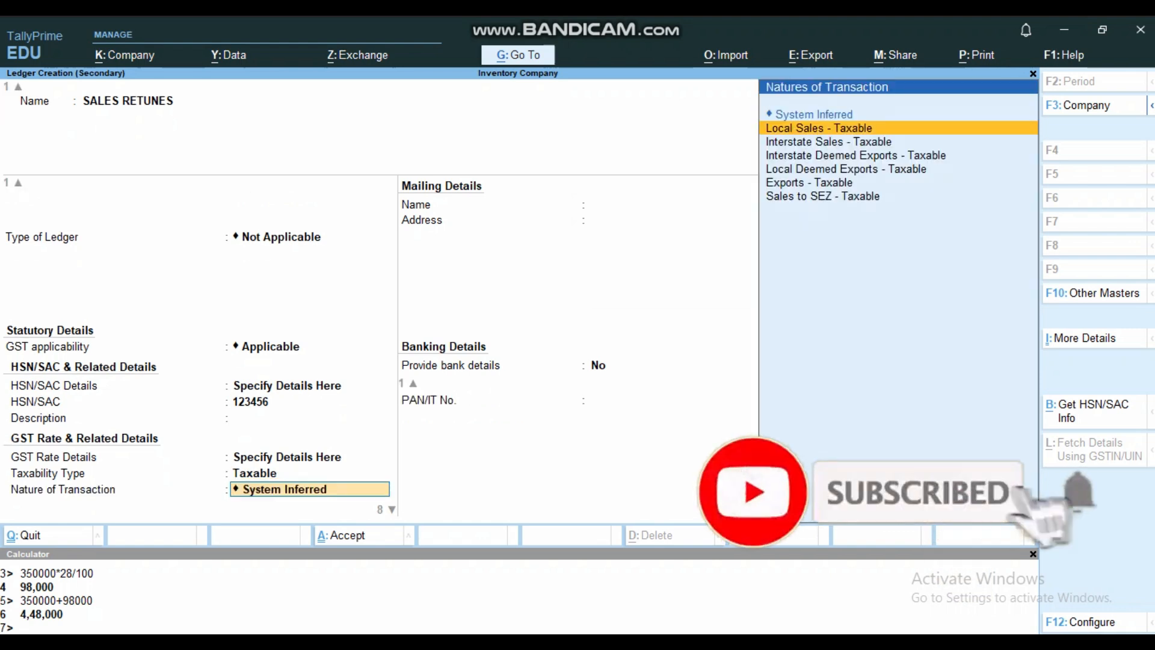
{"action": "key", "text": "Return"}
{"action": "type", "text": "28"}
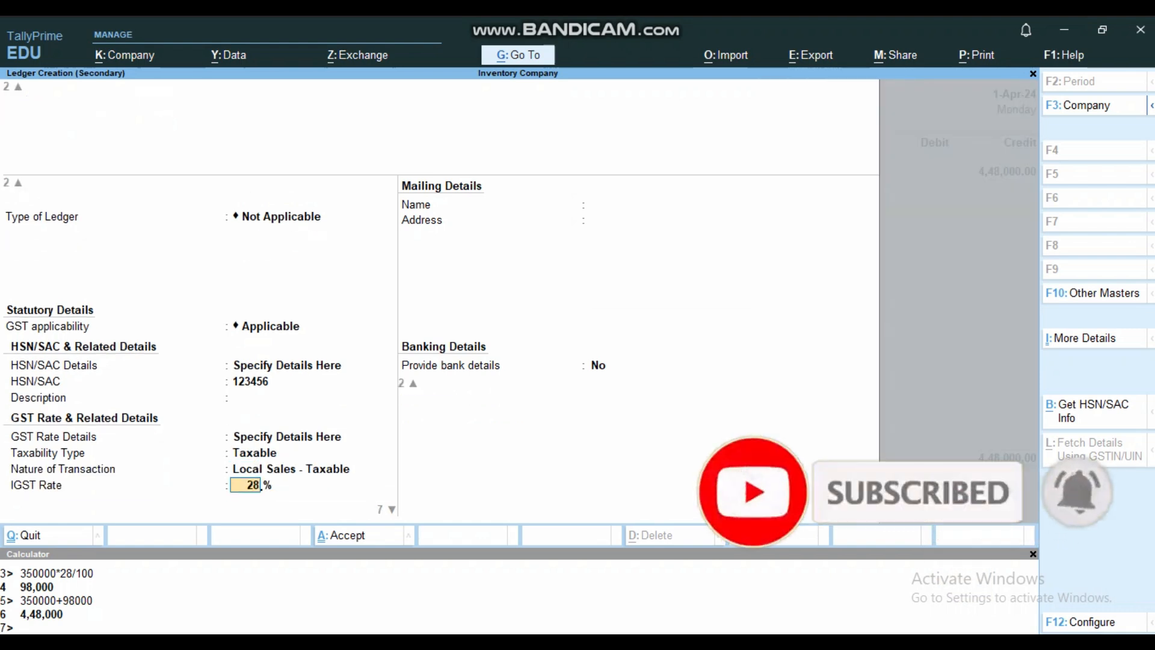
{"action": "key", "text": "Return"}
{"action": "key", "text": "Return"}
{"action": "key", "text": "Return"}
{"action": "key", "text": "Return"}
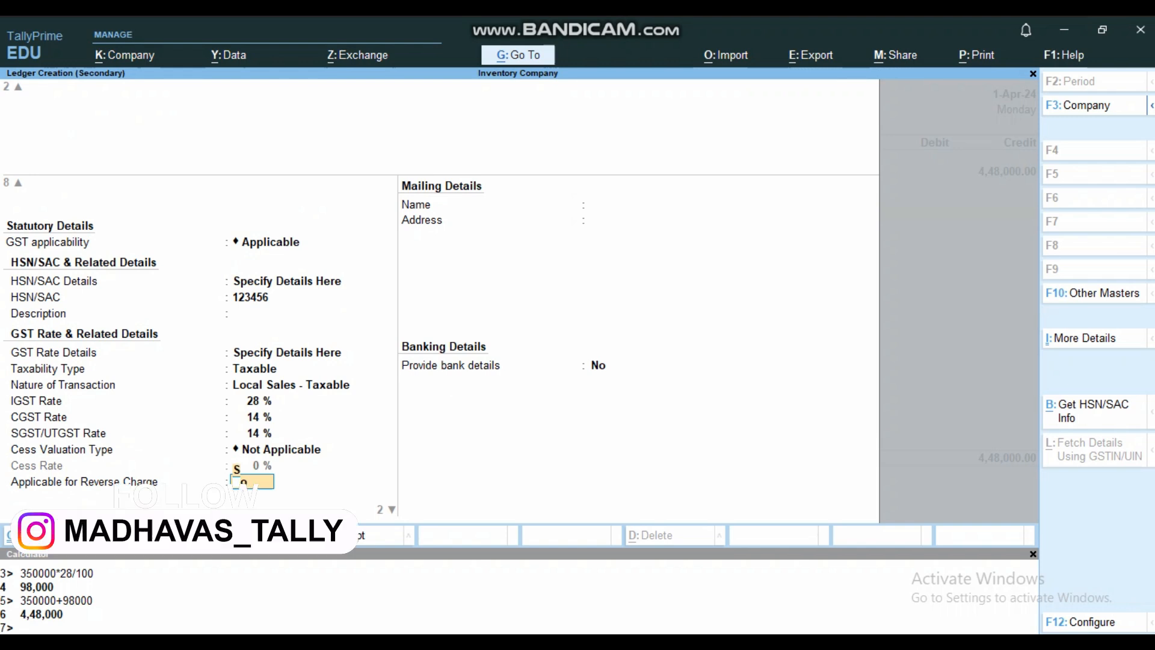
- Keep reverse charge at No, set the type of supply to Goods and save the ledger without bank details
{"action": "key", "text": "Return"}
{"action": "key", "text": "Up"}
{"action": "key", "text": "Return"}
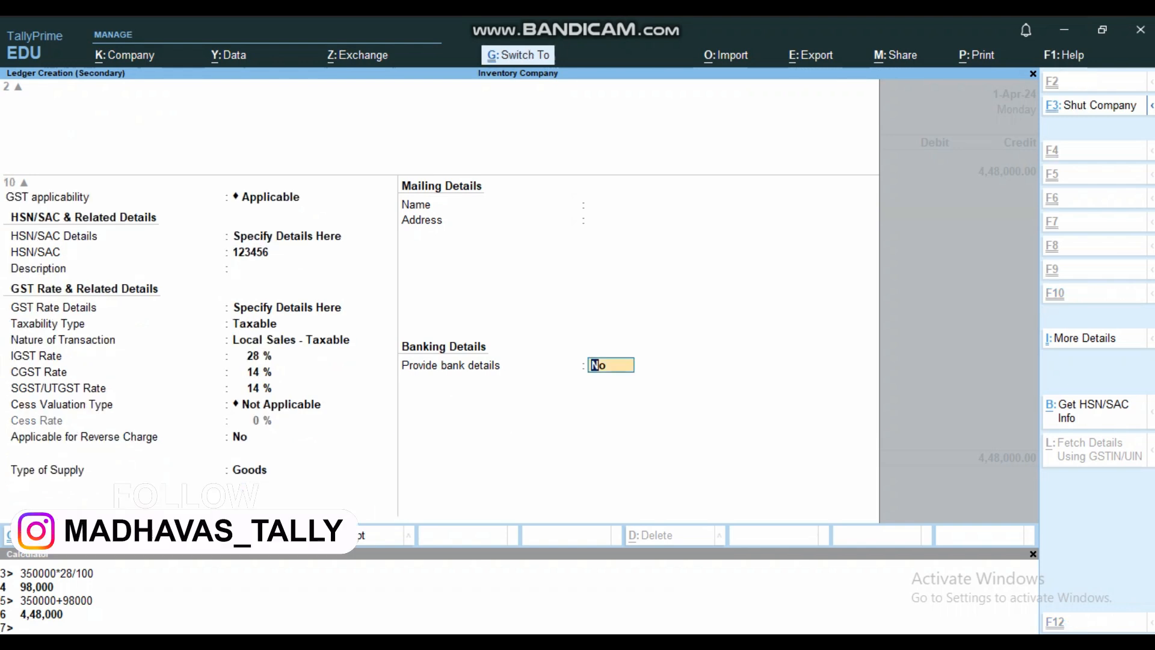
{"action": "key", "text": "Return"}
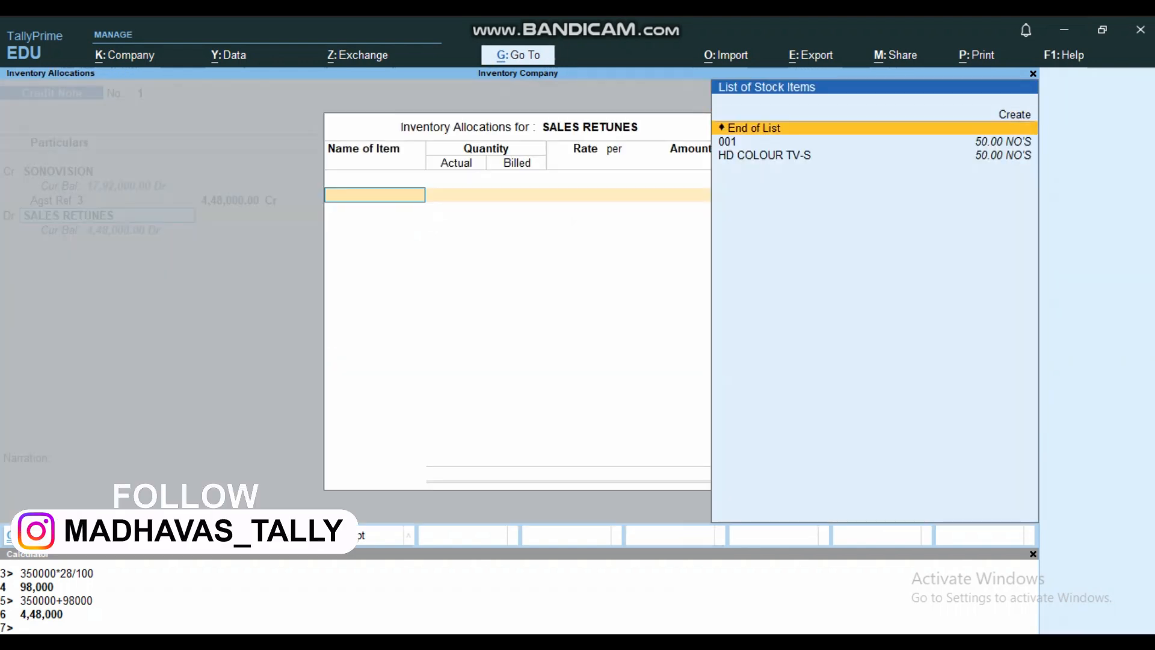
- Allocate HD COLOUR TV-S to the sales return, using tracking number 1 and order number 1
{"action": "key", "text": "Down"}
{"action": "key", "text": "Down"}
{"action": "key", "text": "Return"}
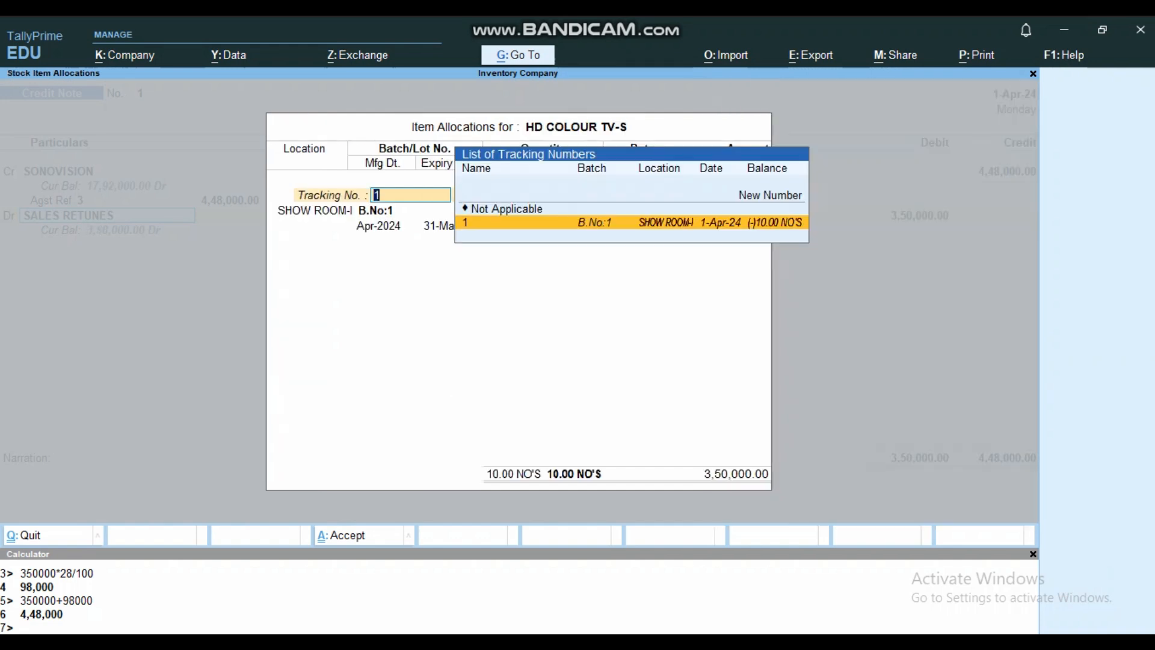
{"action": "key", "text": "Return"}
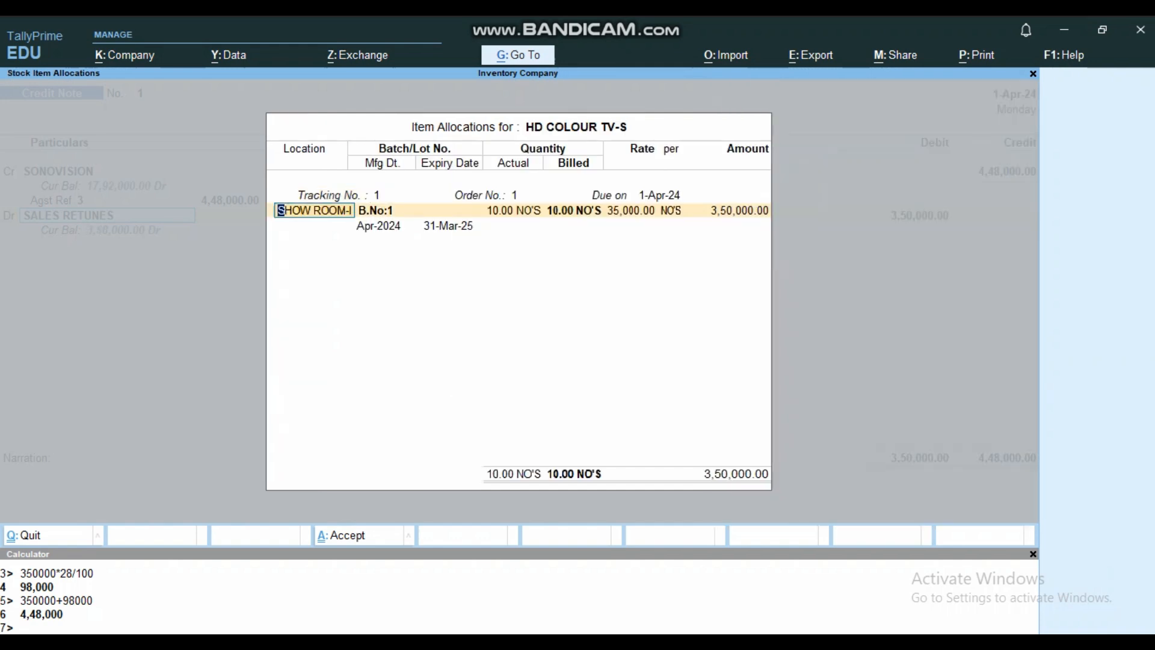
- Accept the allocation of 10 NO'S at 35,000.00 from SHOW ROOM-I, batch B.No:1, and finish the item list
{"action": "key", "text": "Return"}
{"action": "key", "text": "Return"}
{"action": "key", "text": "Return"}
{"action": "key", "text": "Return"}
{"action": "key", "text": "Return"}
{"action": "key", "text": "Return"}
{"action": "key", "text": "Return"}
{"action": "key", "text": "Return"}
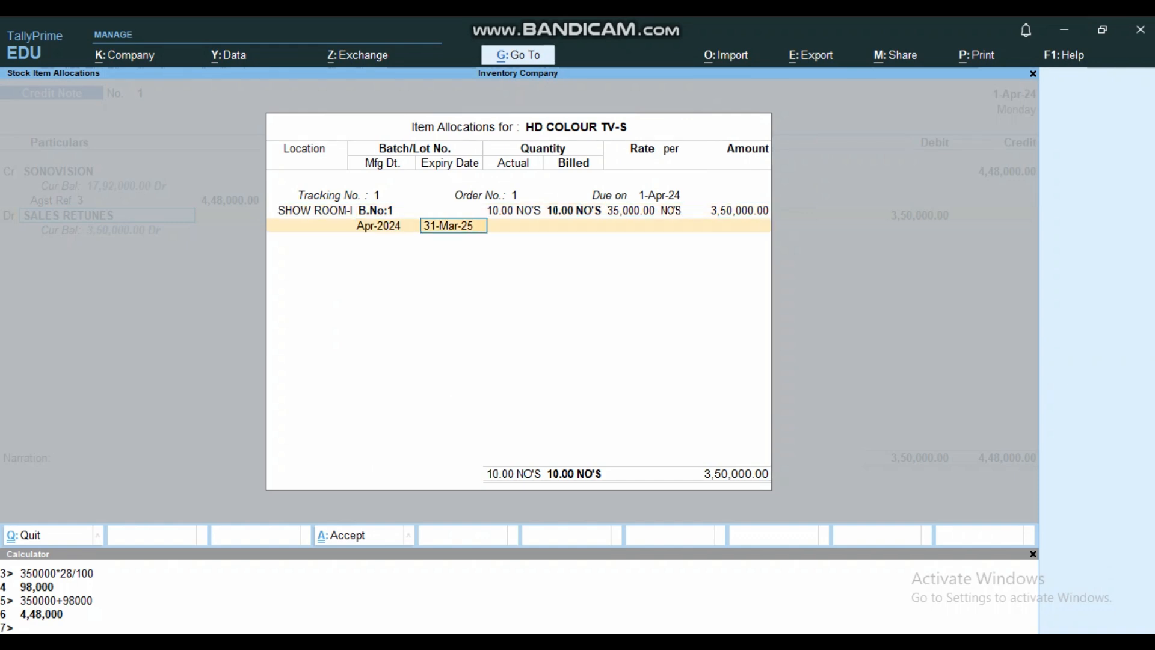
{"action": "key", "text": "Return"}
{"action": "key", "text": "Return"}
{"action": "key", "text": "Return"}
{"action": "key", "text": "Return"}
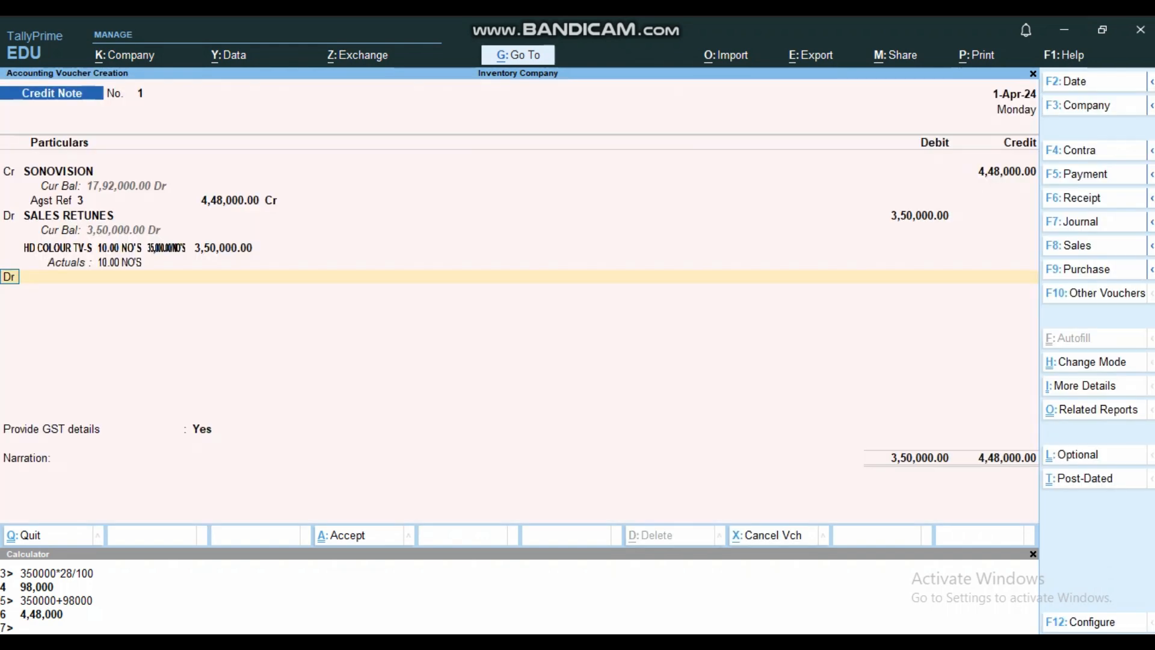
- Debit OUTPUT CGST with 49,000, working out the amount as 98000/2 in the built-in calculator
{"action": "key", "text": "Return"}
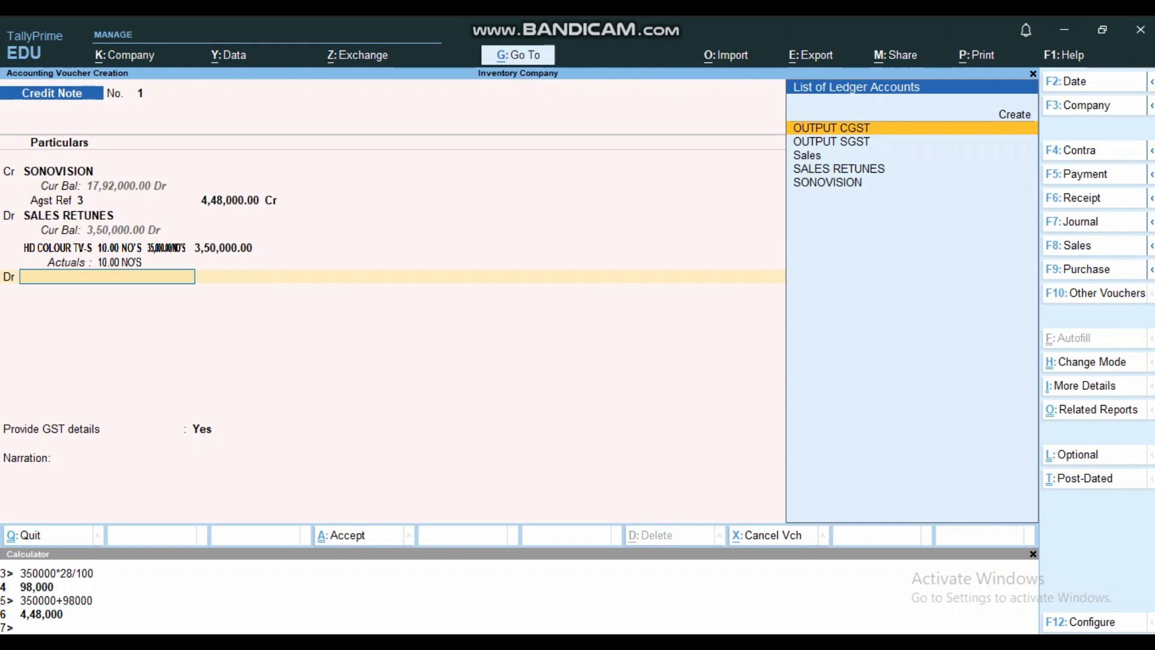
{"action": "key", "text": "Return"}
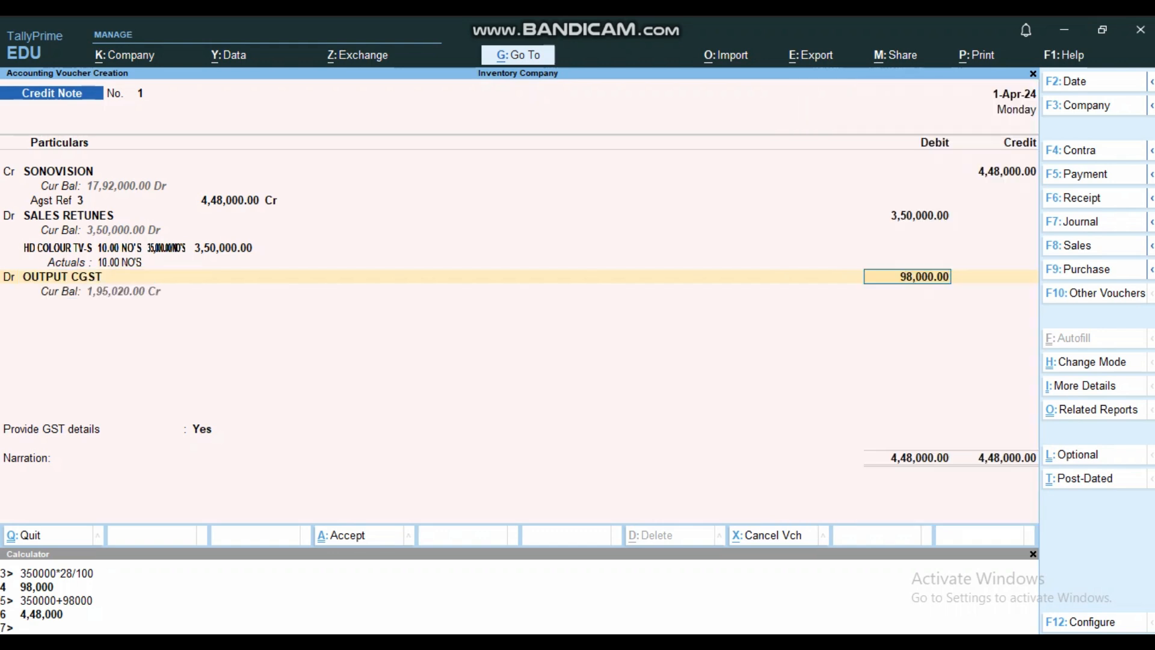
{"action": "key", "text": "alt"}
{"action": "key", "text": "ctrl+n"}
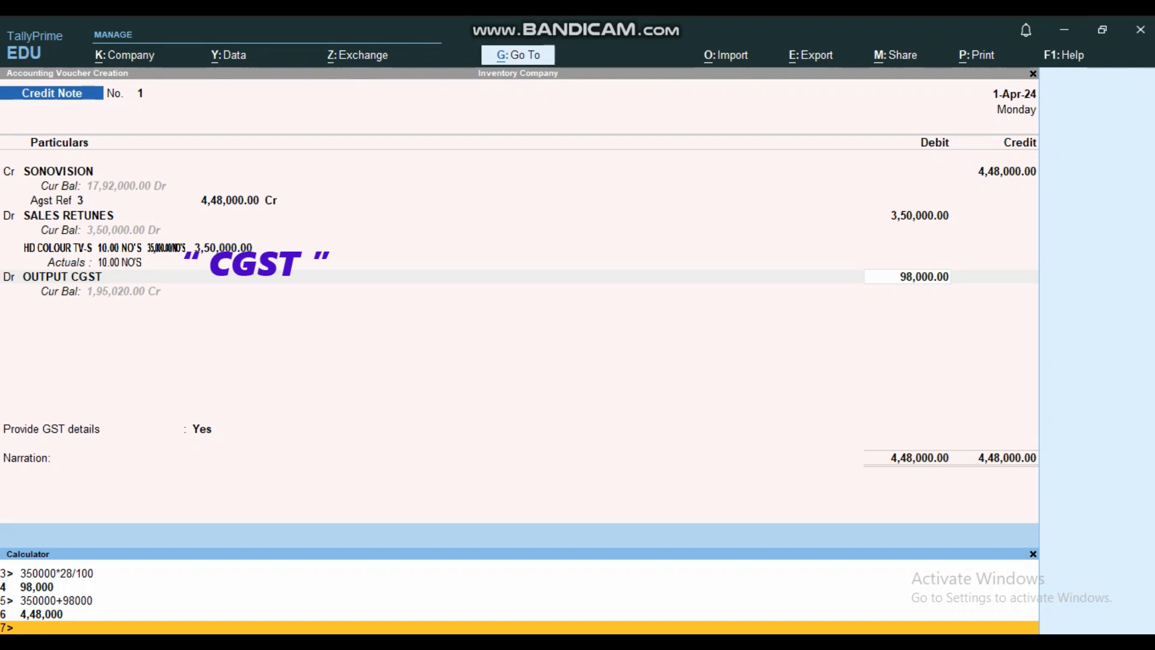
{"action": "type", "text": "98000/2"}
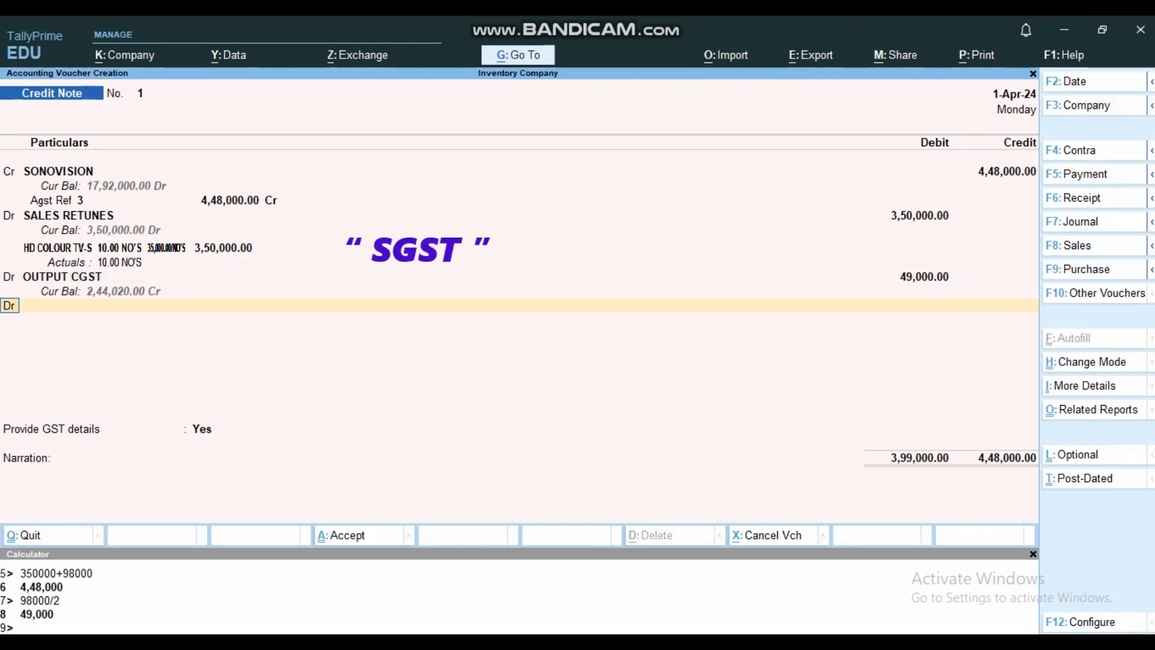
- Debit OUTPUT SGST with 49,000.00
{"action": "key", "text": "Return"}
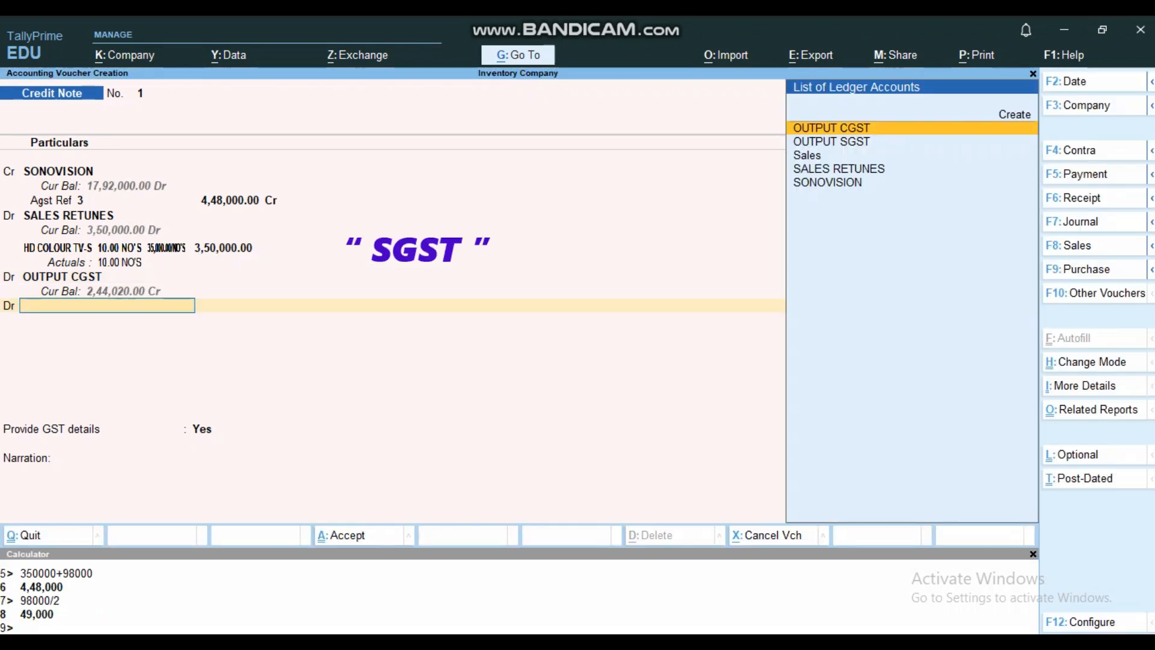
{"action": "type", "text": "o"}
{"action": "key", "text": "Down"}
{"action": "key", "text": "Return"}
{"action": "key", "text": "Return"}
{"action": "key", "text": "Return"}
- Set Provide GST details to No and leave the Credit Note's narration blank
{"action": "type", "text": "n"}
{"action": "key", "text": "Return"}
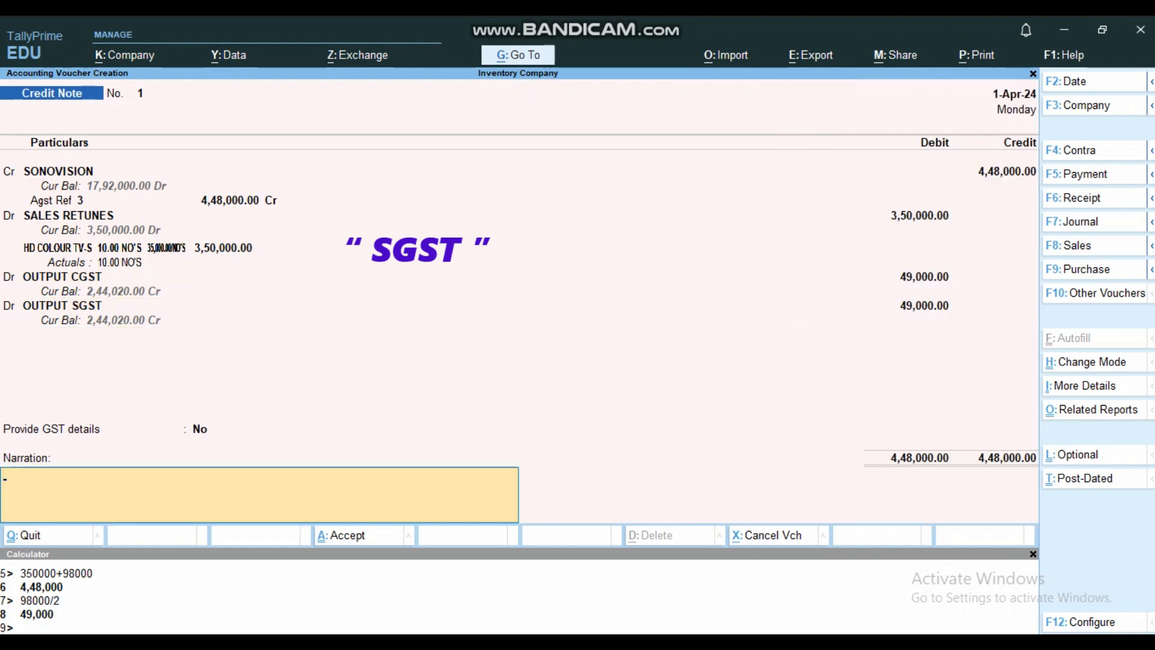
{"action": "key", "text": "Return"}
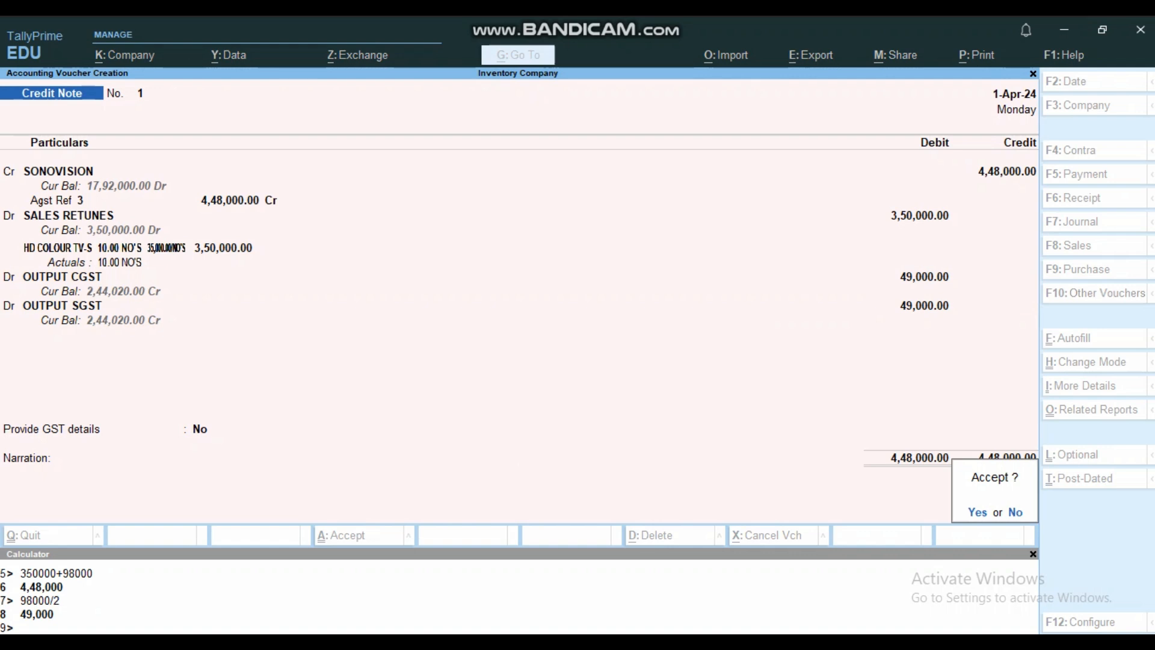